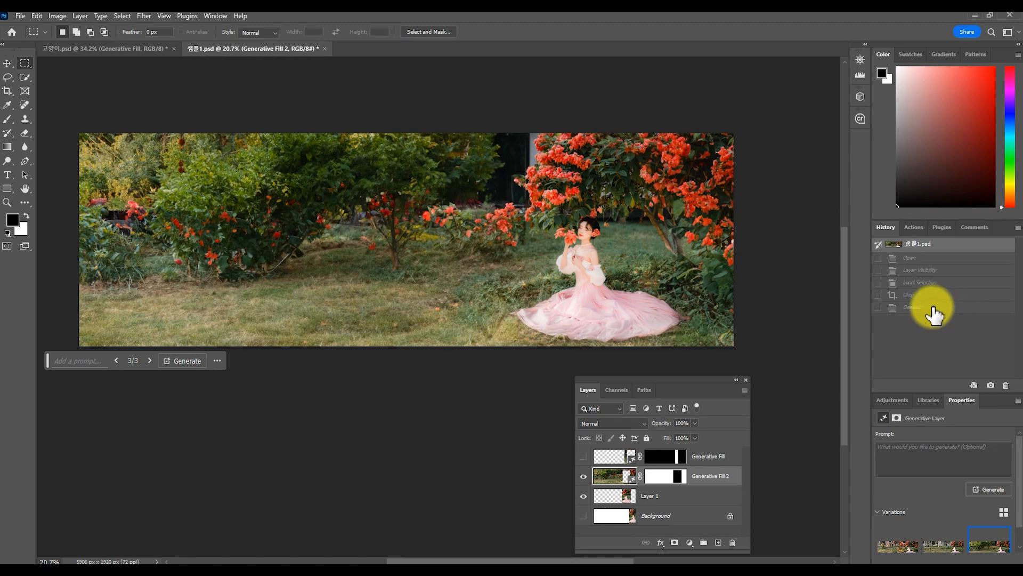
View the expanded cat image in 고양이.psd and return to the 샘플1.psd document.
{"action": "left_click", "coordinate": [152, 48]}
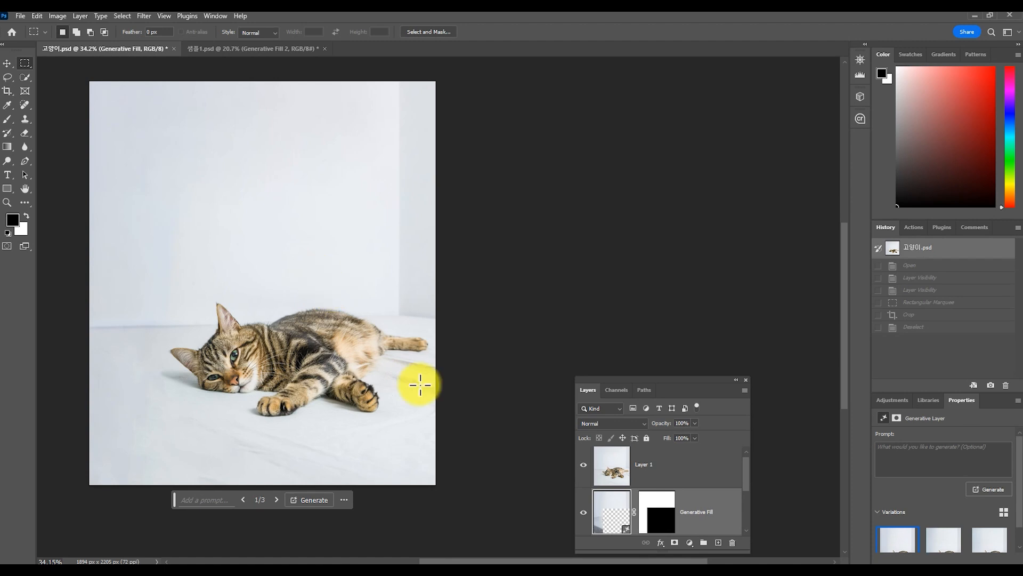
{"action": "key", "text": "ctrl+Tab"}
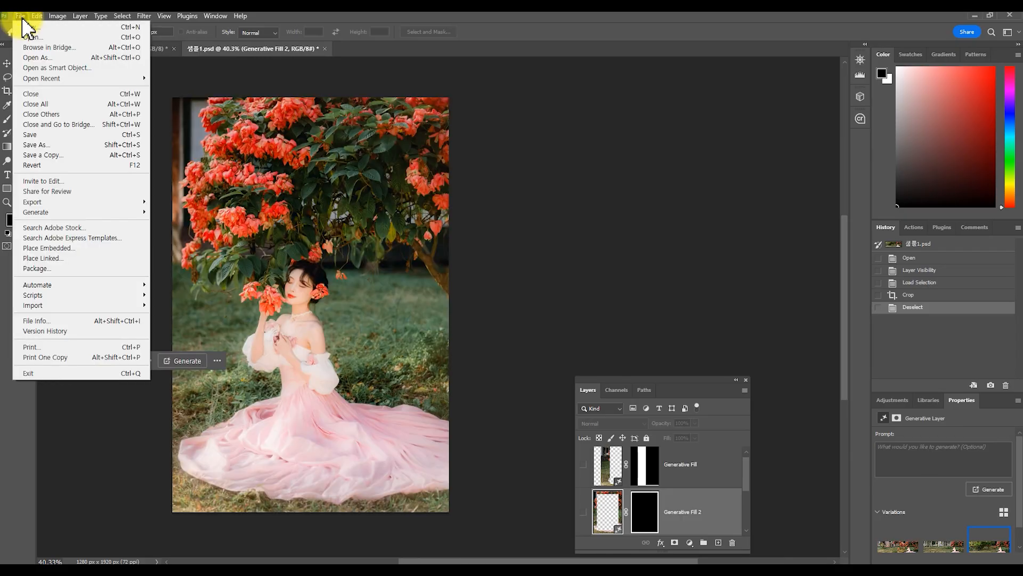
Open the 샘플2.jpg photo of the woman in the pink dress as a new document.
{"action": "left_click", "coordinate": [375, 165]}
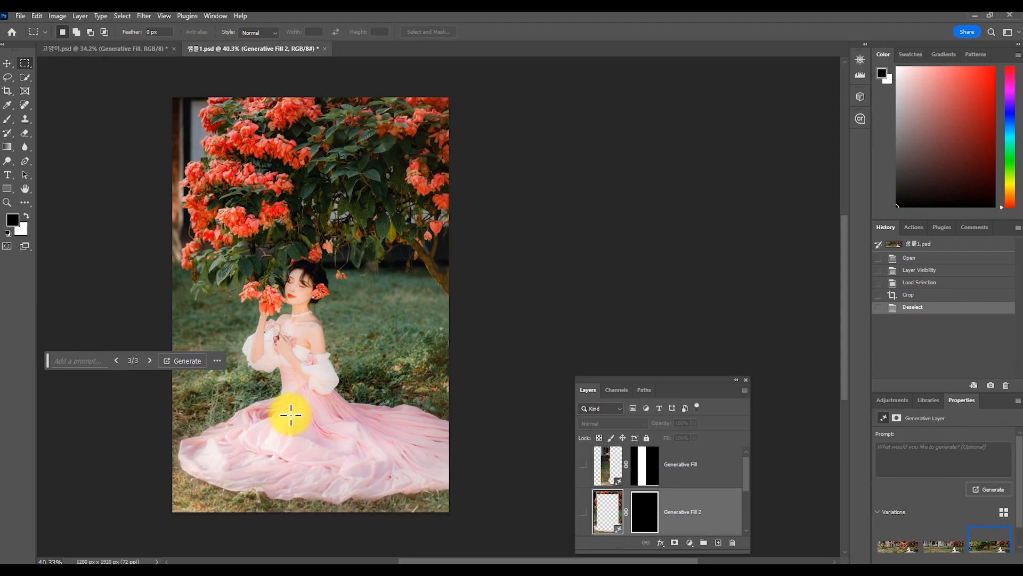
{"action": "key", "text": "alt+Tab"}
{"action": "left_click_drag", "start_coordinate": [379, 506], "coordinate": [379, 49]}
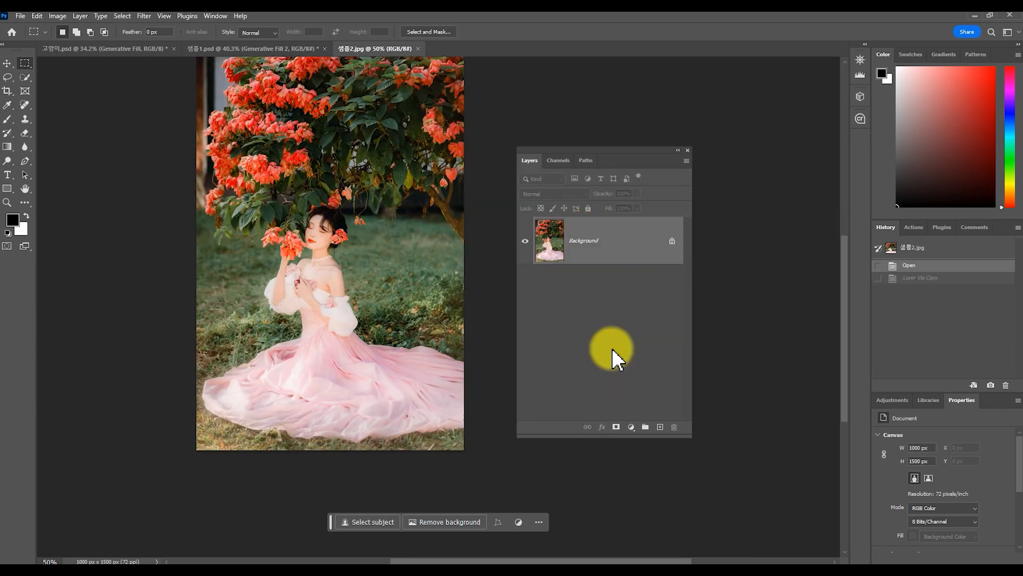
Duplicate the Background layer, hide the original, and move the floating Layers panel farther from the photo.
{"action": "key", "text": "ctrl+j"}
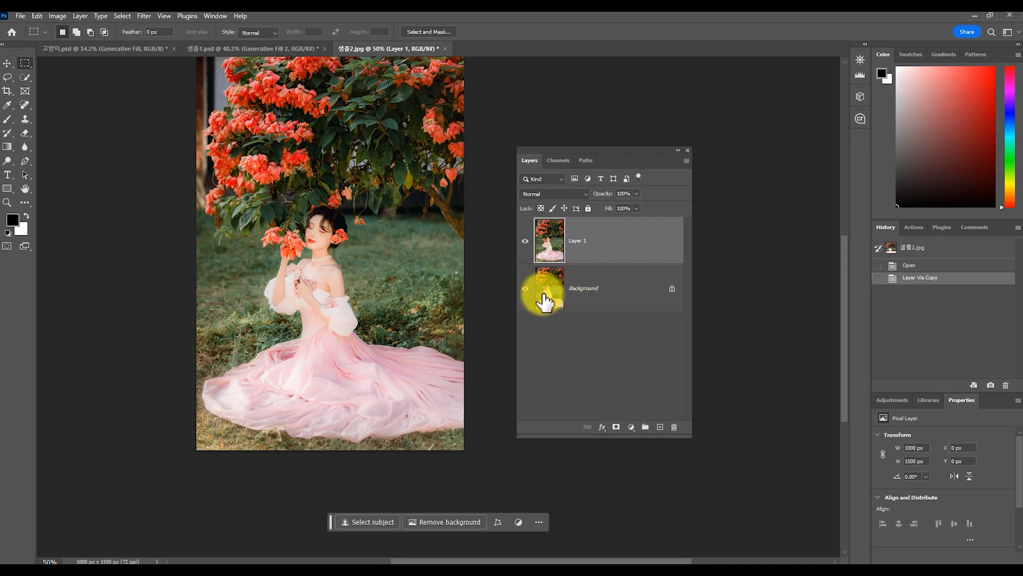
{"action": "left_click", "coordinate": [525, 289]}
{"action": "left_click_drag", "start_coordinate": [591, 150], "coordinate": [664, 172]}
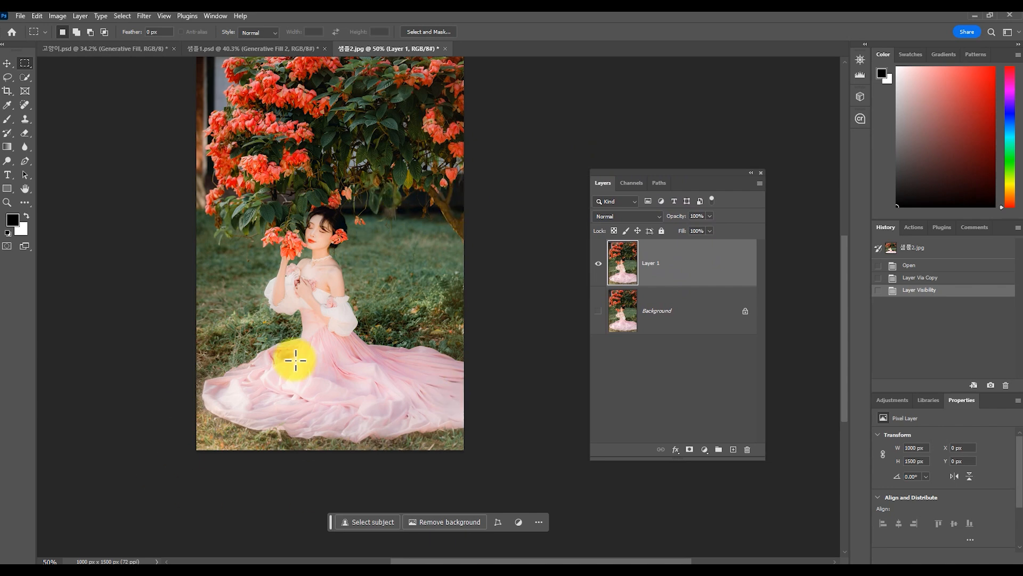
{"action": "left_click_drag", "start_coordinate": [489, 438], "coordinate": [450, 342]}
{"action": "key", "text": "ctrl+d"}
{"action": "left_click_drag", "start_coordinate": [332, 190], "coordinate": [340, 246]}
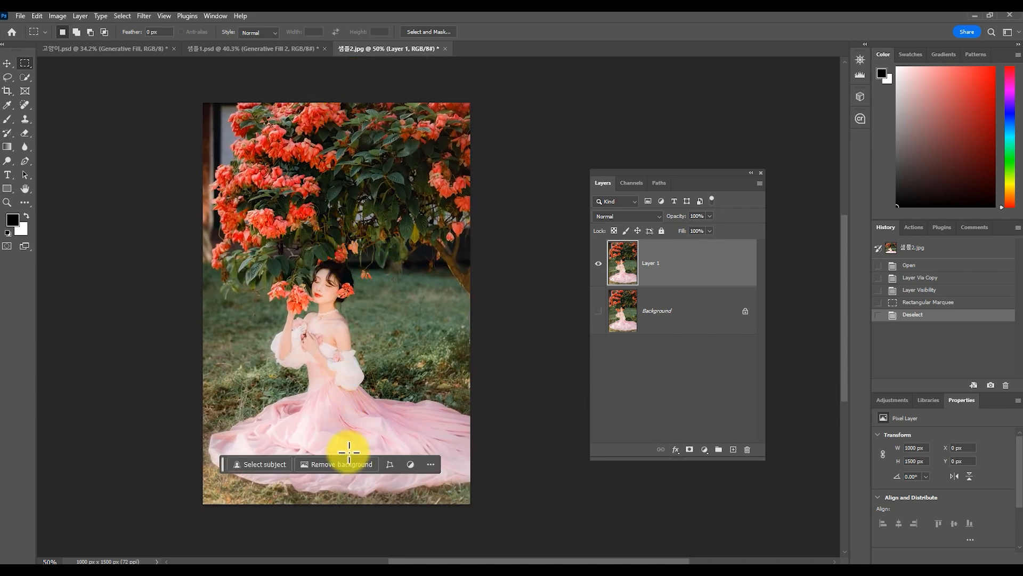
{"action": "scroll", "coordinate": [440, 313], "scroll_direction": "down", "scroll_amount": 3}
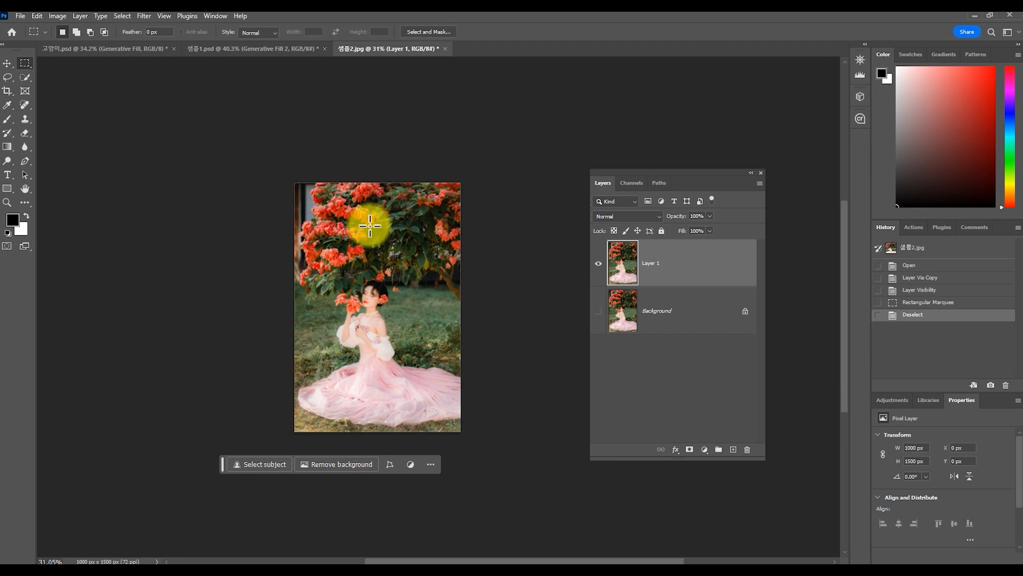
{"action": "left_click_drag", "start_coordinate": [296, 372], "coordinate": [276, 432]}
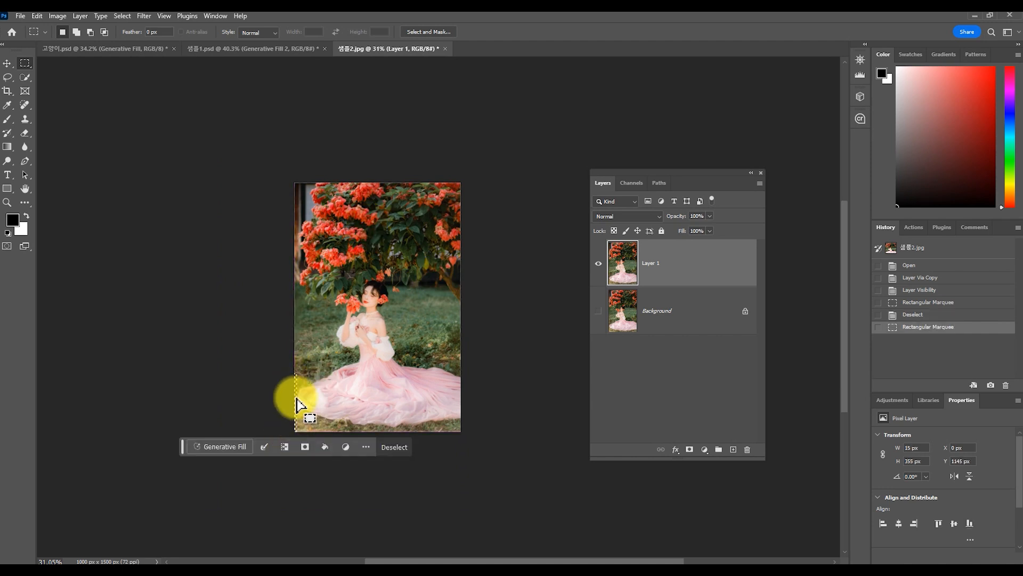
{"action": "left_click", "coordinate": [301, 384]}
{"action": "left_click_drag", "start_coordinate": [501, 455], "coordinate": [224, 424]}
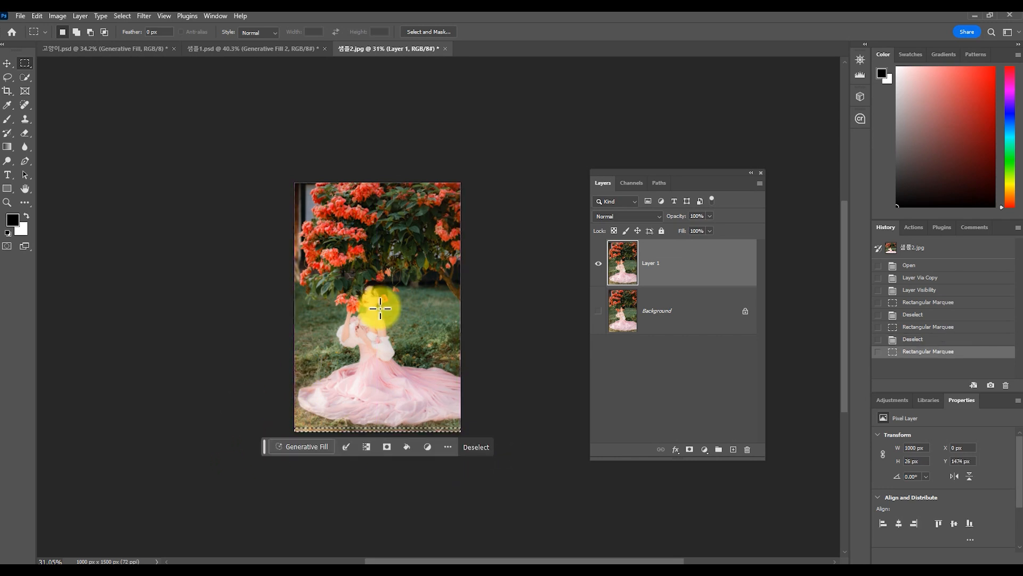
{"action": "left_click", "coordinate": [380, 308]}
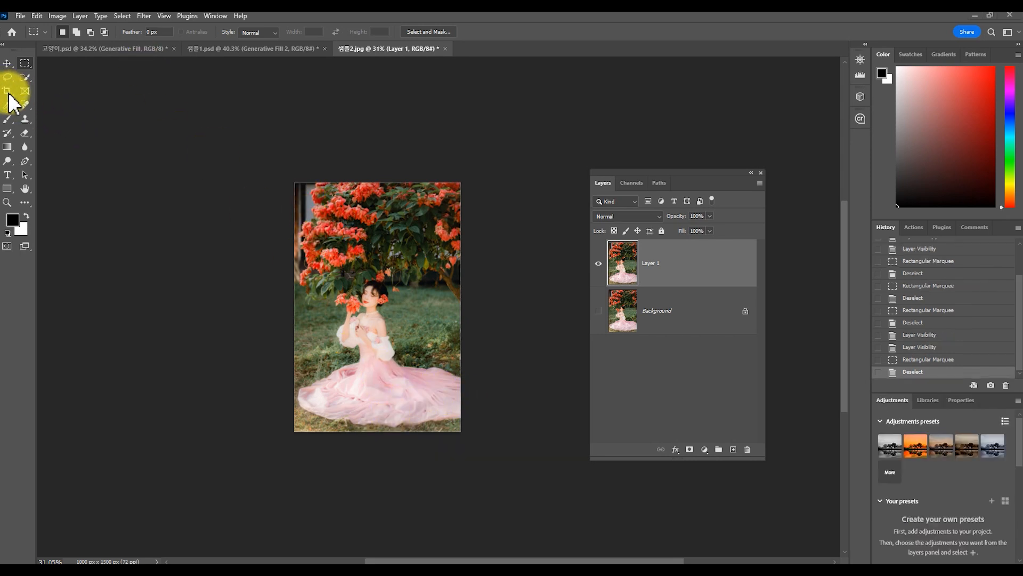
Extend the canvas with the Crop tool to about 4345 x 1500 px, adding a wide area left of the photo and a narrower one right.
{"action": "left_click", "coordinate": [9, 95]}
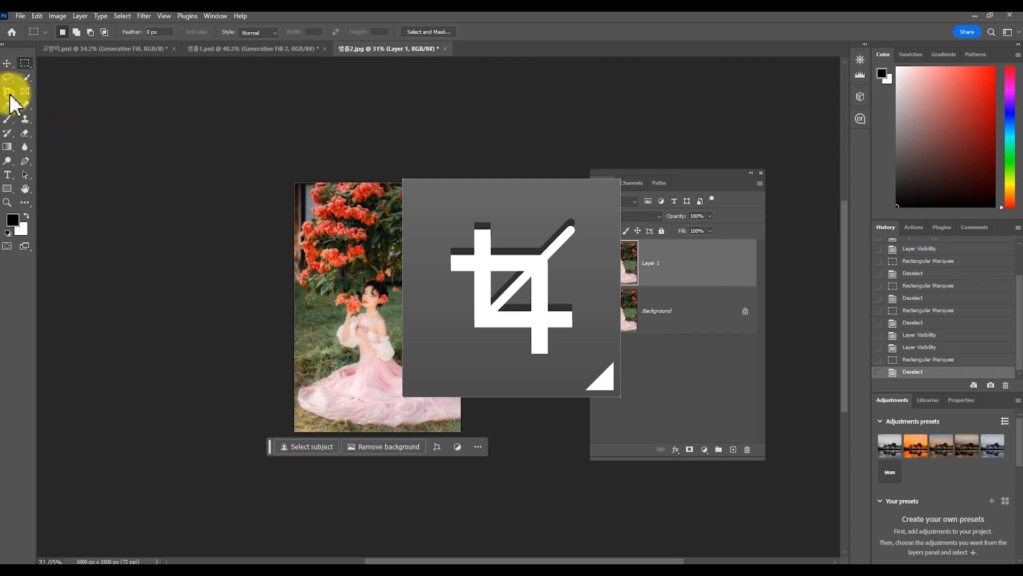
{"action": "left_click_drag", "start_coordinate": [304, 188], "coordinate": [333, 242]}
{"action": "key", "text": "ctrl+z"}
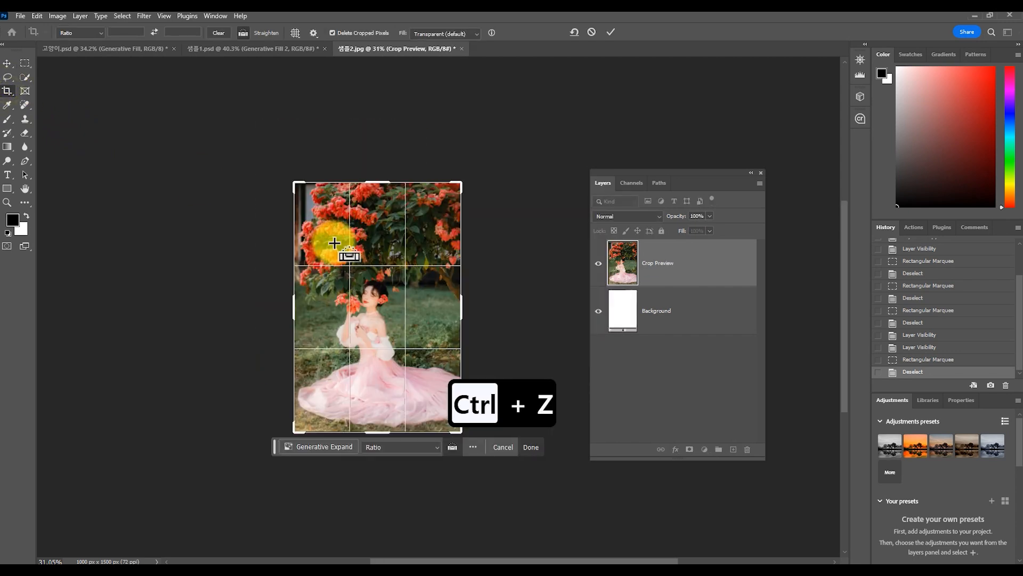
{"action": "left_click_drag", "start_coordinate": [293, 313], "coordinate": [72, 323]}
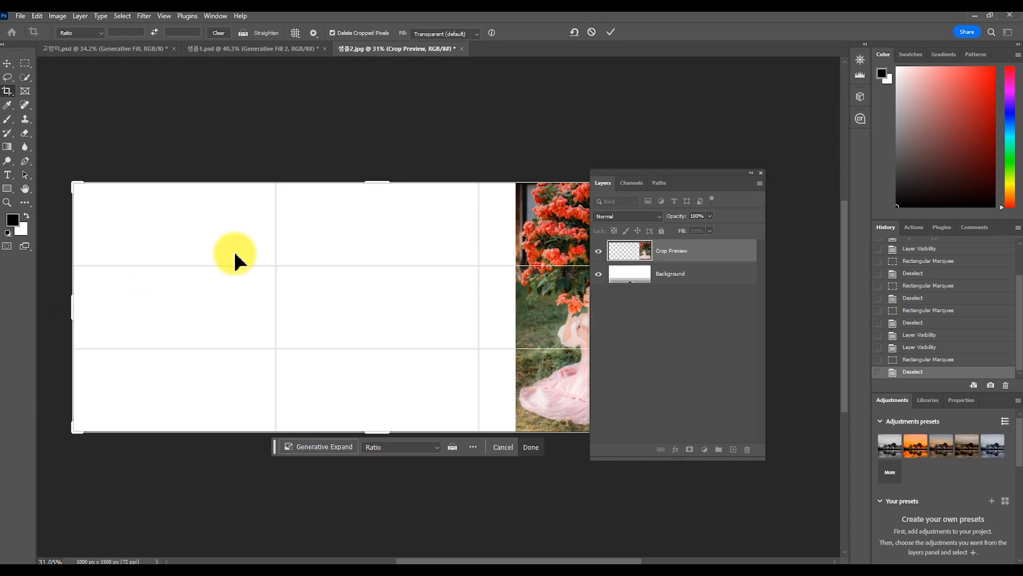
{"action": "scroll", "coordinate": [297, 314], "scroll_direction": "down", "scroll_amount": 1}
{"action": "scroll", "coordinate": [320, 341], "scroll_direction": "right", "scroll_amount": 10}
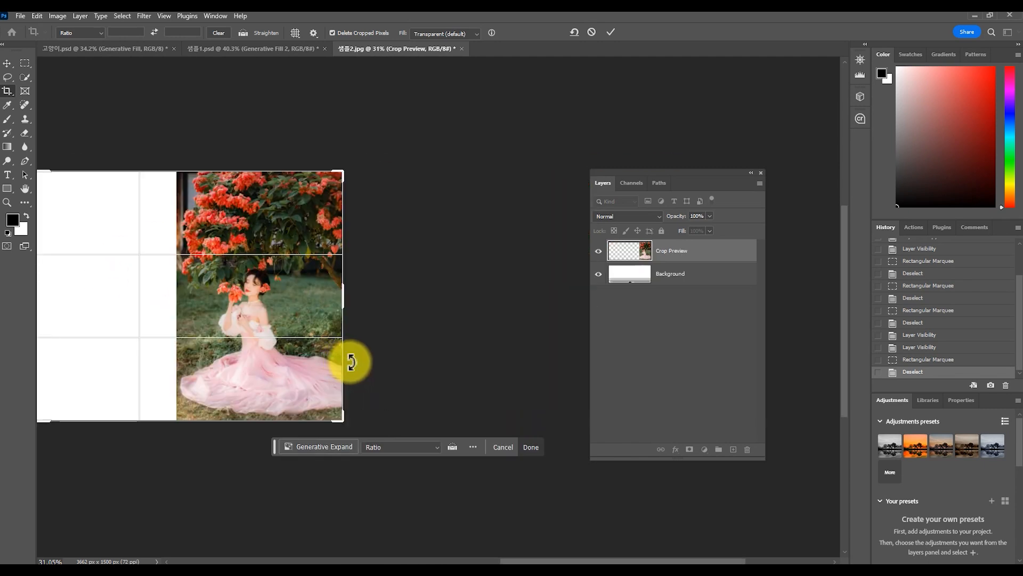
{"action": "left_click_drag", "start_coordinate": [343, 304], "coordinate": [399, 299]}
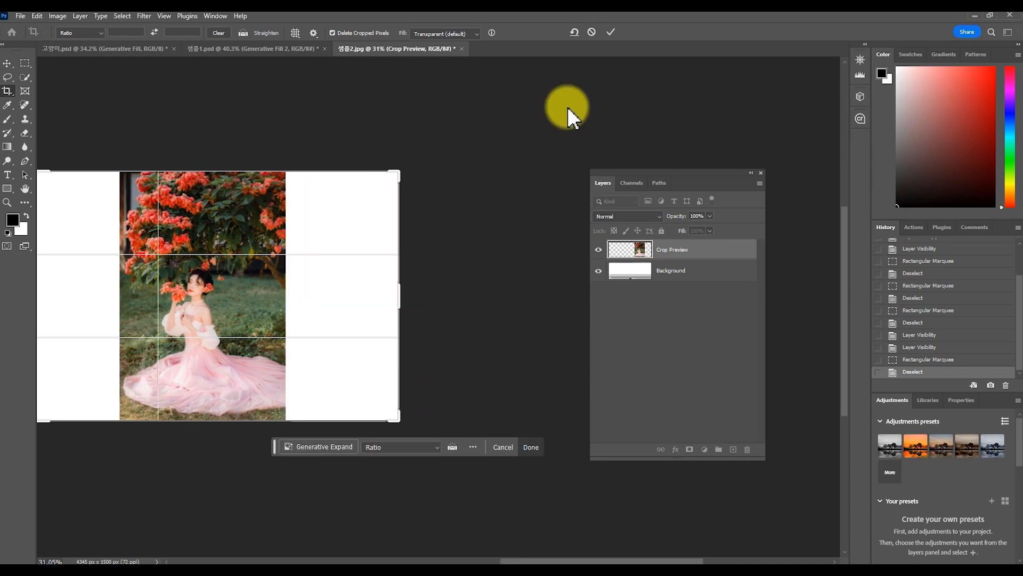
{"action": "left_click", "coordinate": [611, 32]}
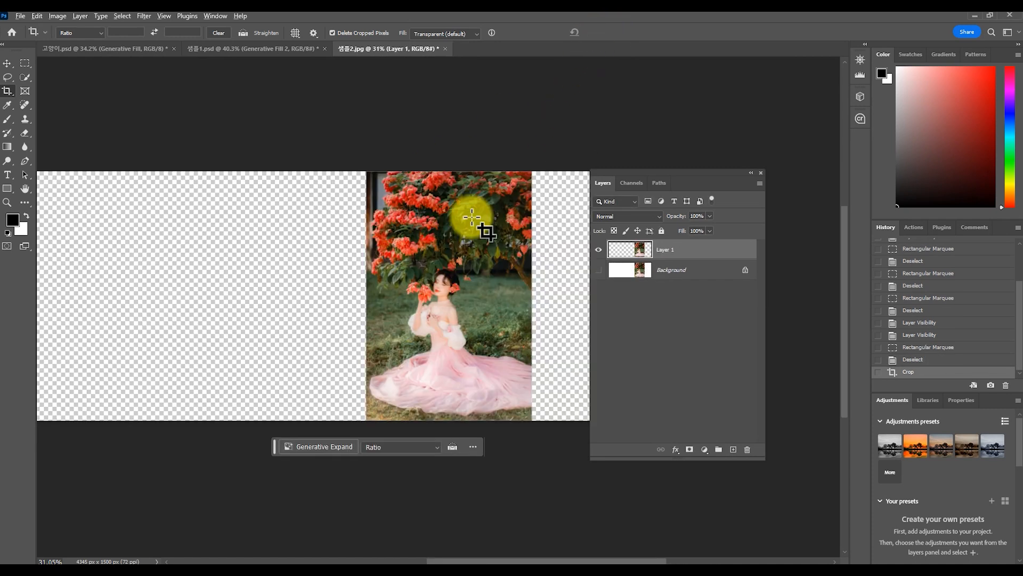
Select the photo with a rectangular marquee slightly inside its edges and invert the selection to cover the empty canvas.
{"action": "scroll", "coordinate": [482, 218], "scroll_direction": "down", "scroll_amount": 3}
{"action": "left_click_drag", "start_coordinate": [484, 219], "coordinate": [438, 197]}
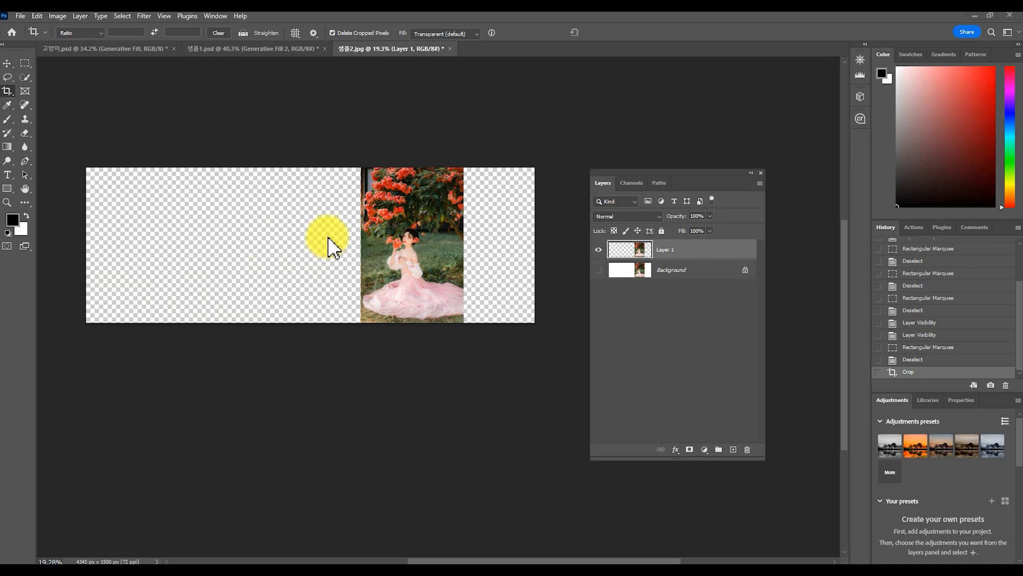
{"action": "left_click", "coordinate": [26, 63]}
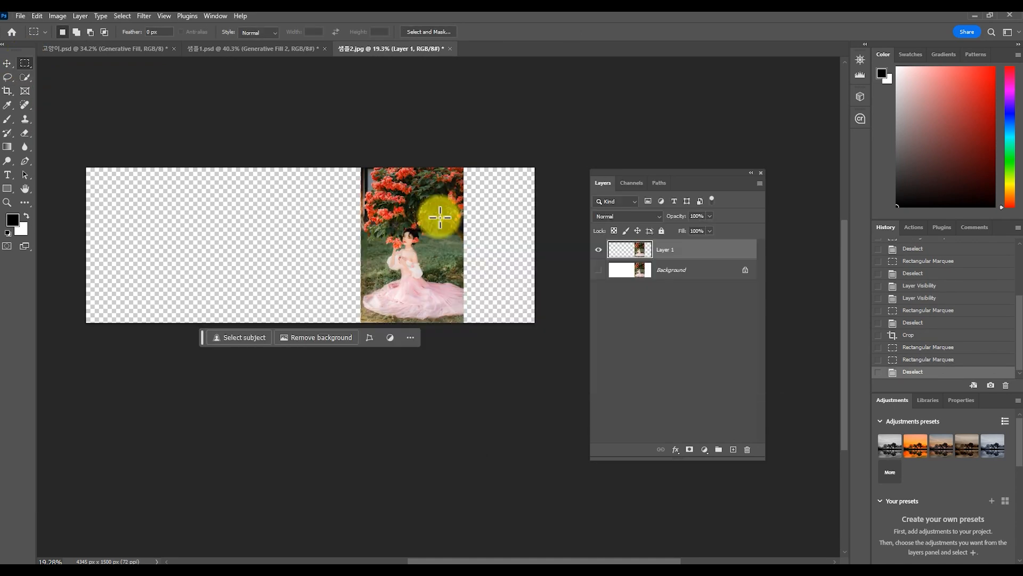
{"action": "scroll", "coordinate": [440, 217], "scroll_direction": "up", "scroll_amount": 3}
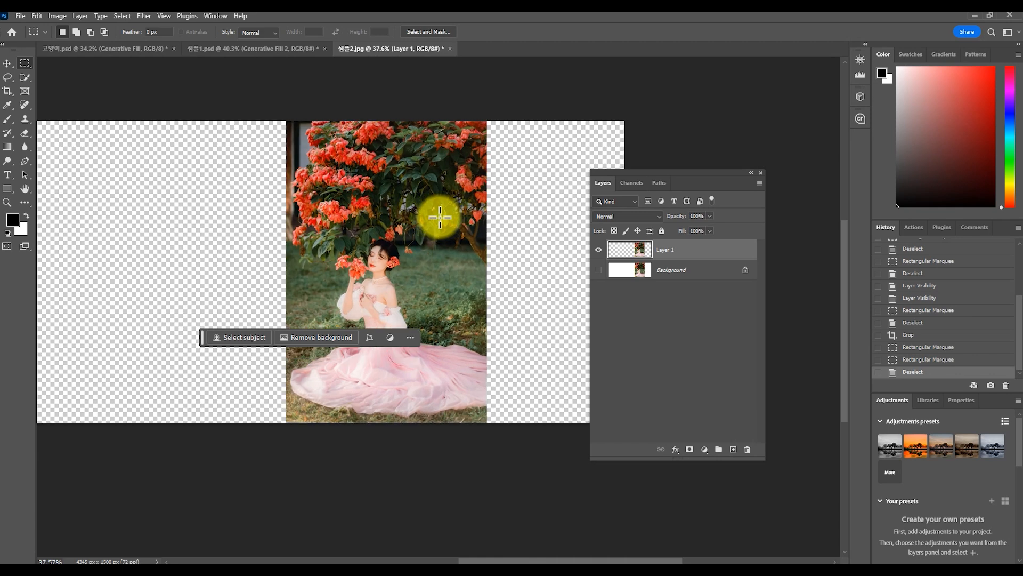
{"action": "scroll", "coordinate": [440, 217], "scroll_direction": "up", "scroll_amount": 2}
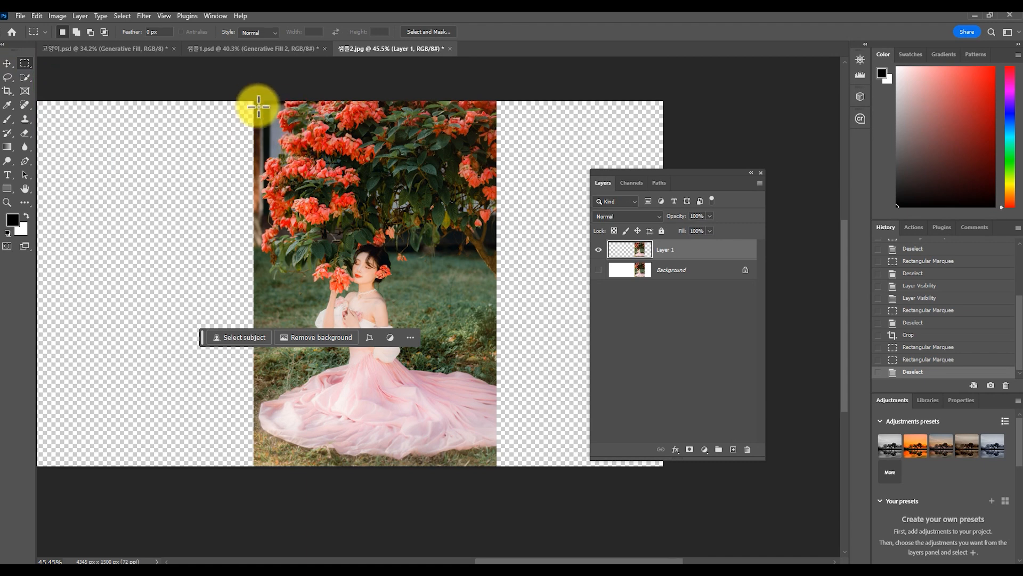
{"action": "left_click_drag", "start_coordinate": [261, 106], "coordinate": [491, 461]}
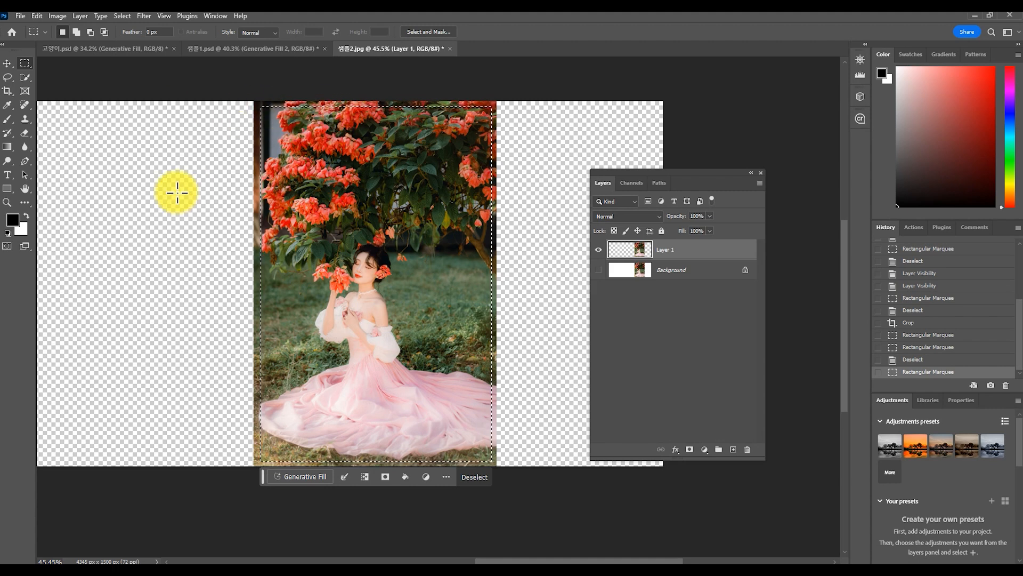
{"action": "key", "text": "ctrl+shift+i"}
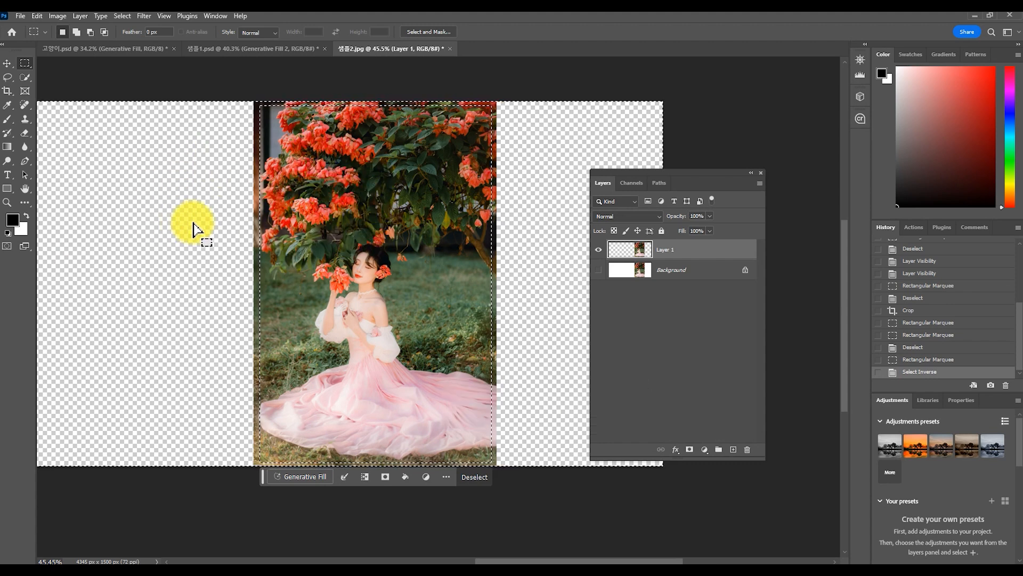
Run Generative Fill on the selection with an empty prompt and toggle the generated layer's visibility to compare before and after.
{"action": "left_click", "coordinate": [303, 478]}
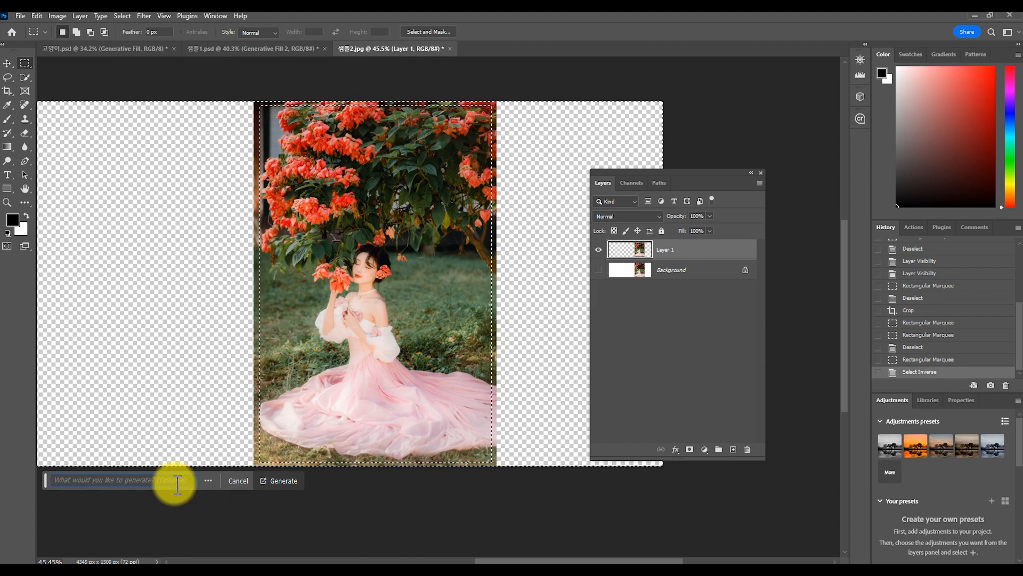
{"action": "left_click", "coordinate": [282, 481]}
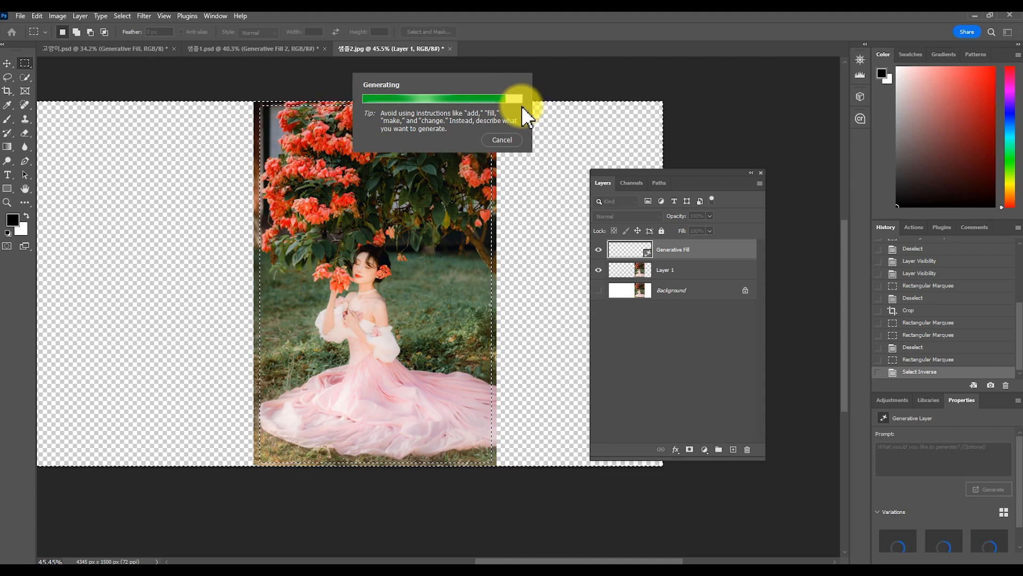
{"action": "left_click", "coordinate": [599, 249]}
{"action": "left_click", "coordinate": [599, 249]}
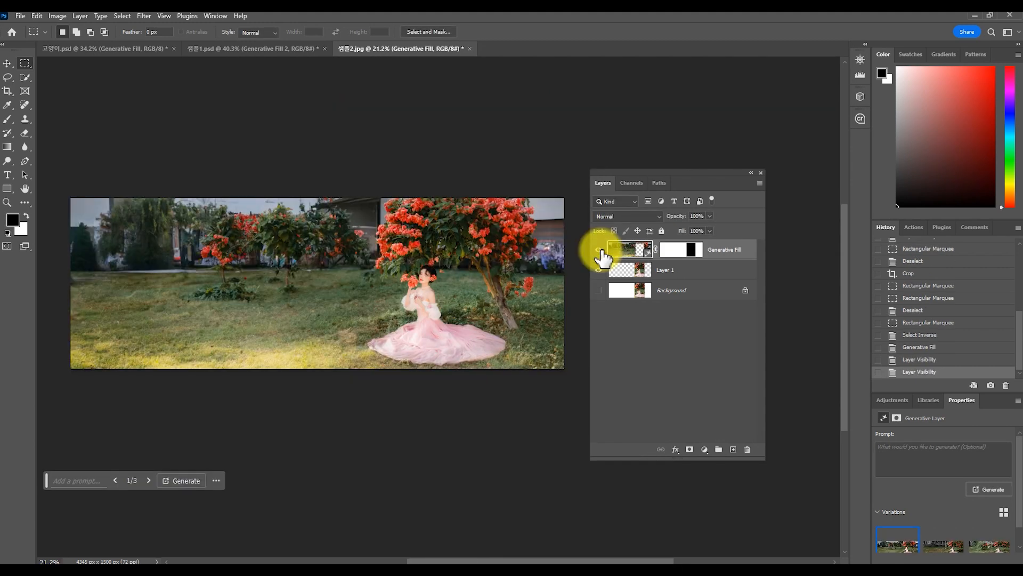
{"action": "left_click", "coordinate": [600, 251]}
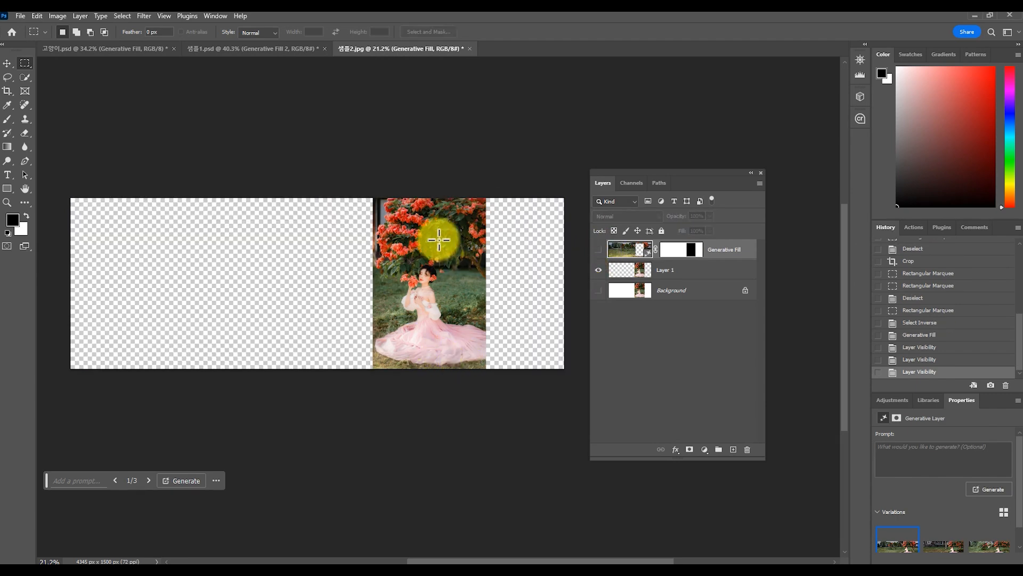
{"action": "left_click", "coordinate": [598, 250]}
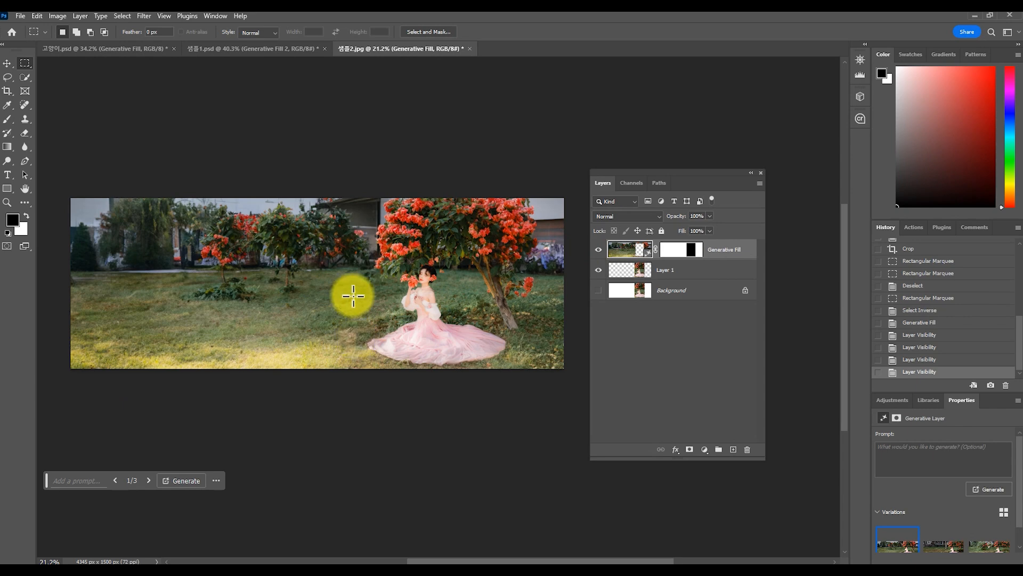
Float the Properties panel beside the image, compare the generated variations, and apply the third one.
{"action": "left_click_drag", "start_coordinate": [967, 401], "coordinate": [625, 302]}
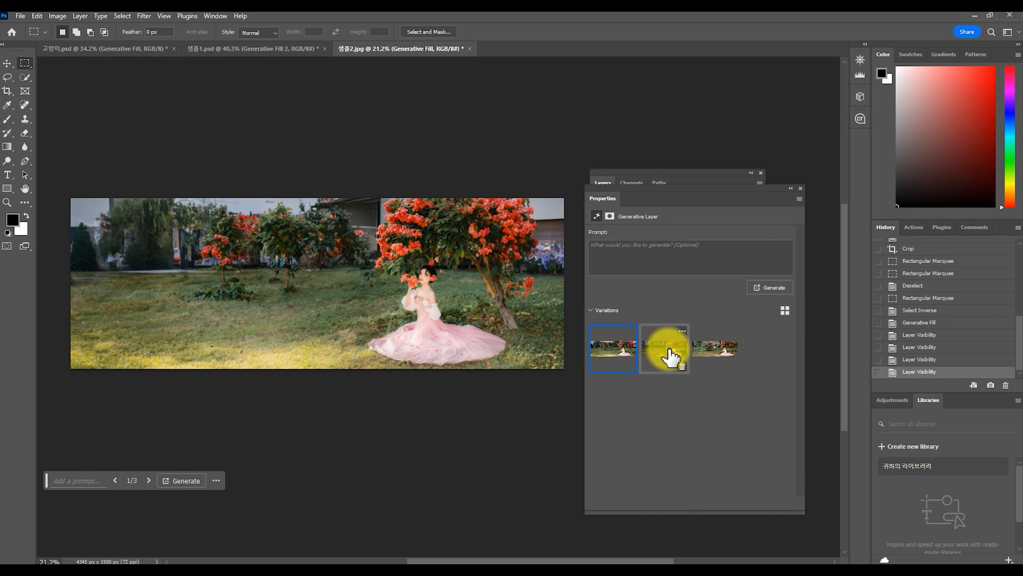
{"action": "left_click", "coordinate": [663, 349]}
{"action": "left_click", "coordinate": [715, 355]}
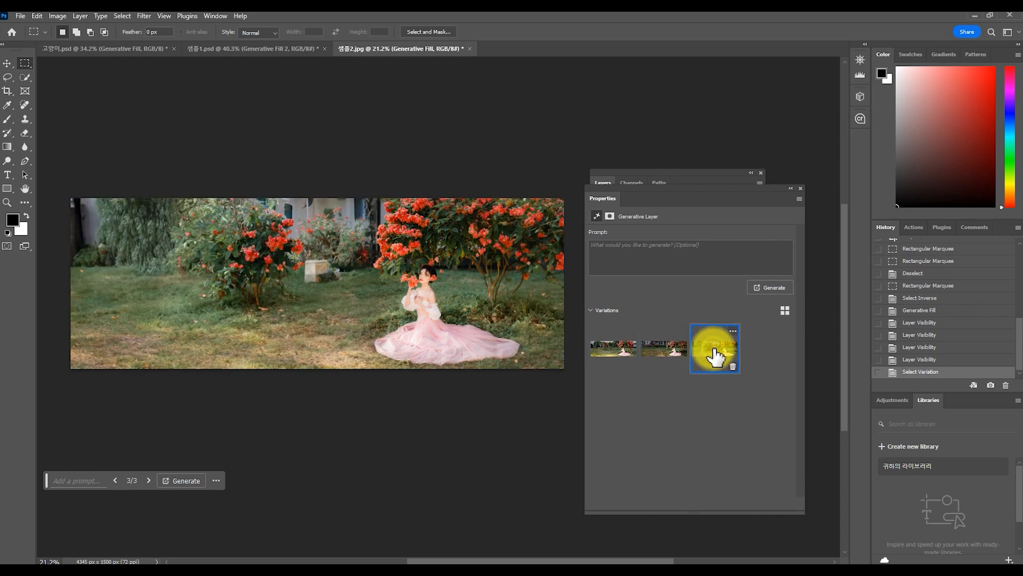
{"action": "left_click", "coordinate": [612, 357]}
{"action": "left_click", "coordinate": [702, 358]}
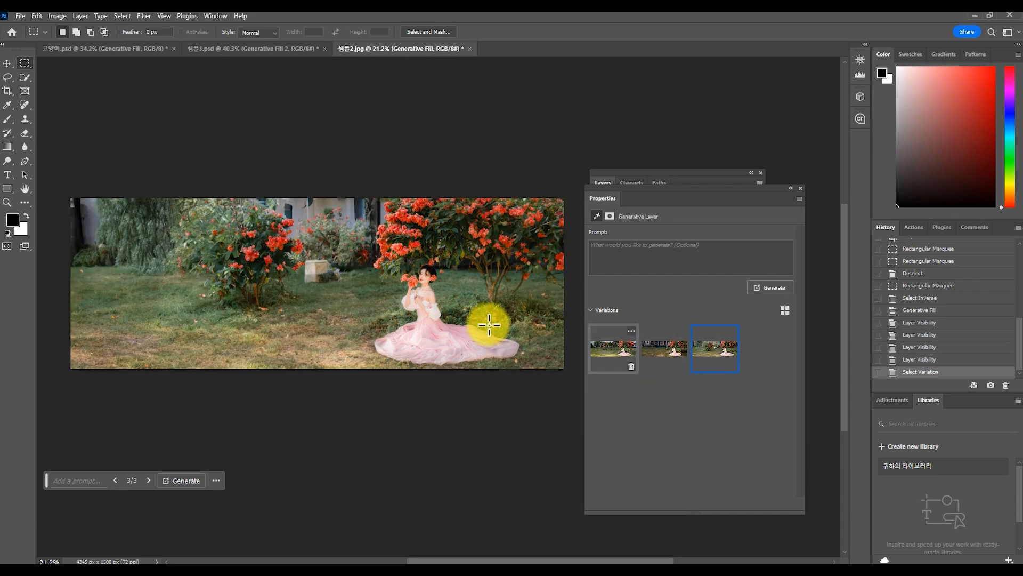
Generate another set of background variations with an empty prompt, compare them, and apply the third variation in the expanded list.
{"action": "left_click", "coordinate": [770, 288]}
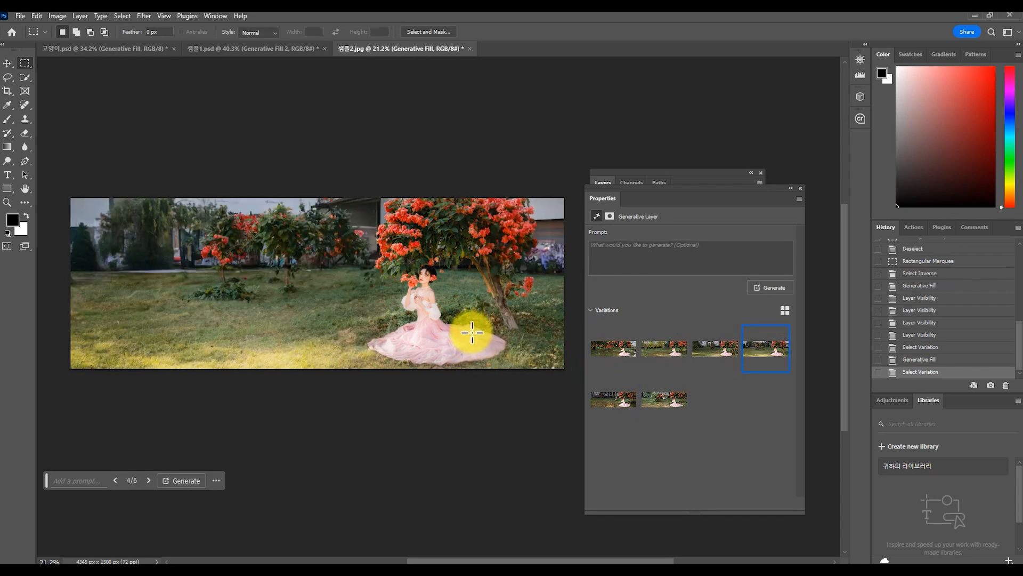
{"action": "left_click", "coordinate": [614, 401]}
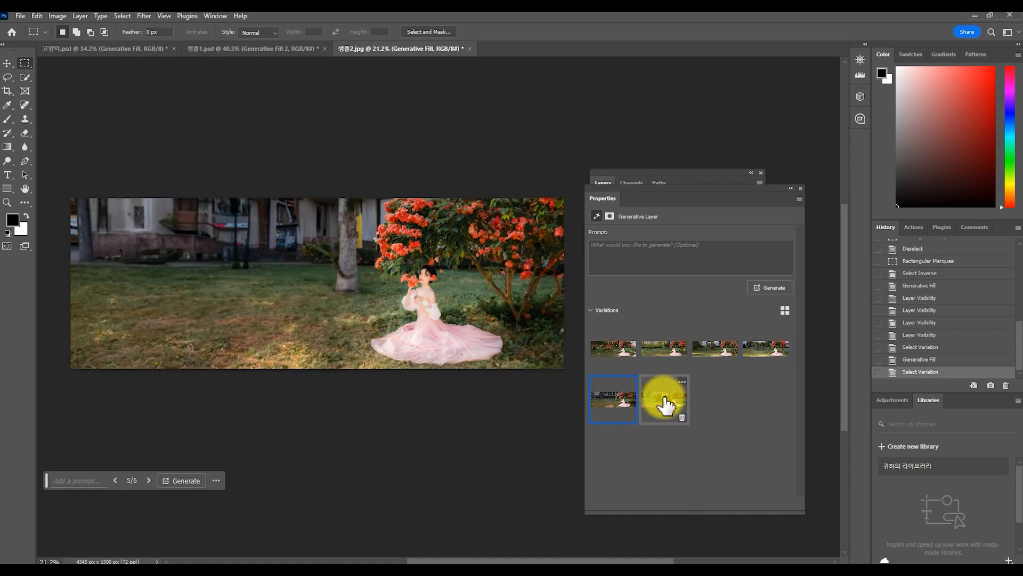
{"action": "left_click", "coordinate": [664, 403]}
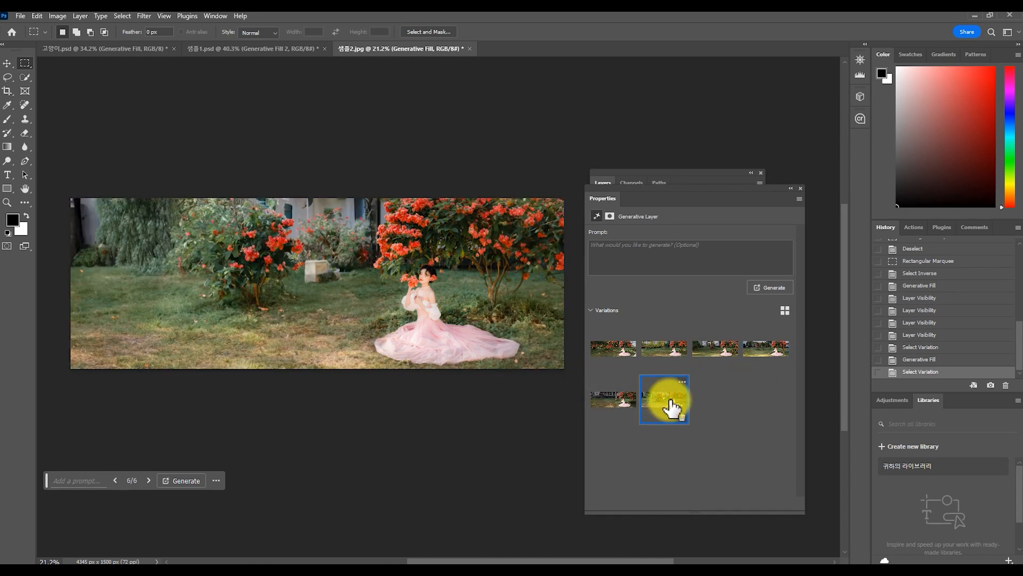
{"action": "left_click", "coordinate": [664, 352]}
{"action": "left_click", "coordinate": [661, 350]}
{"action": "left_click", "coordinate": [706, 355]}
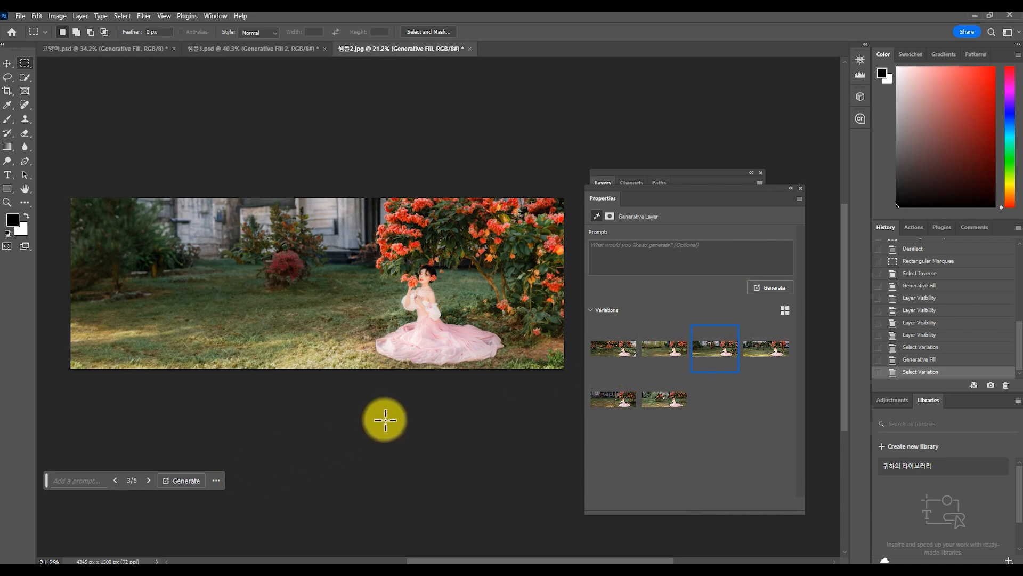
Switch to the Adobe Account page in the browser and open the profile options.
{"action": "left_click", "coordinate": [199, 543]}
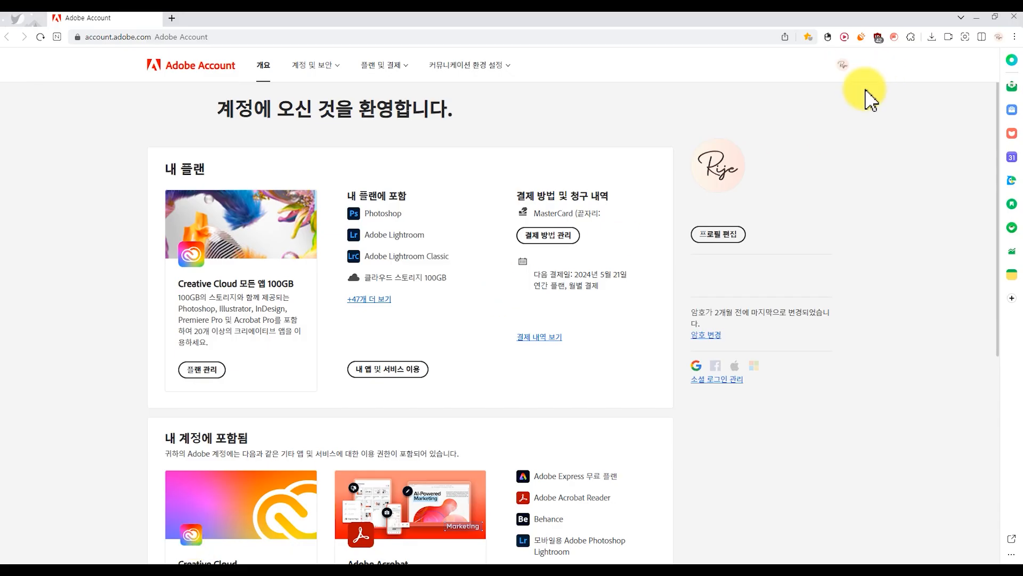
{"action": "left_click", "coordinate": [847, 69]}
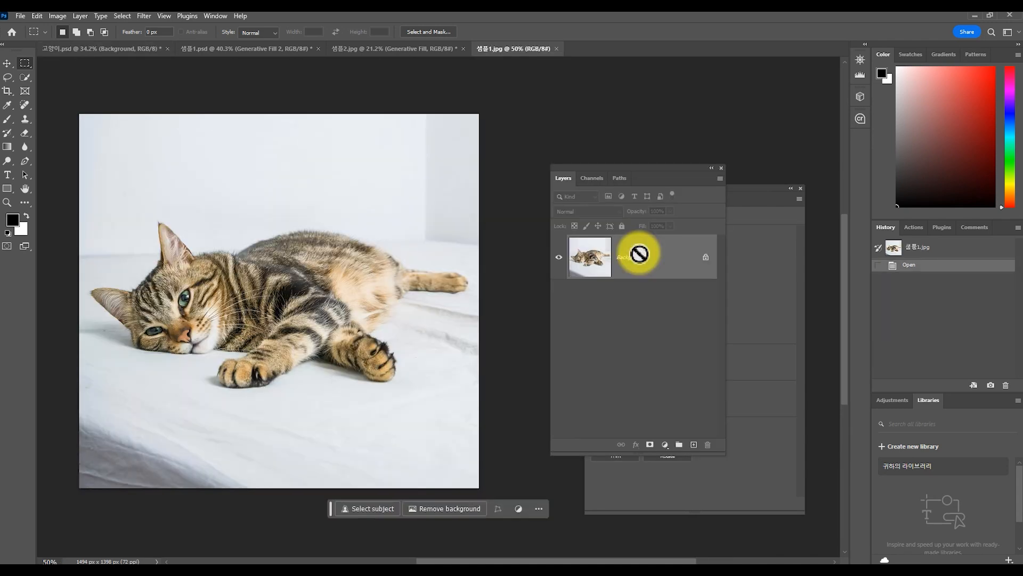
Duplicate the Background layer of 샘플1.jpg, hide the original, and look briefly at 고양이.psd for comparison.
{"action": "key", "text": "ctrl+j"}
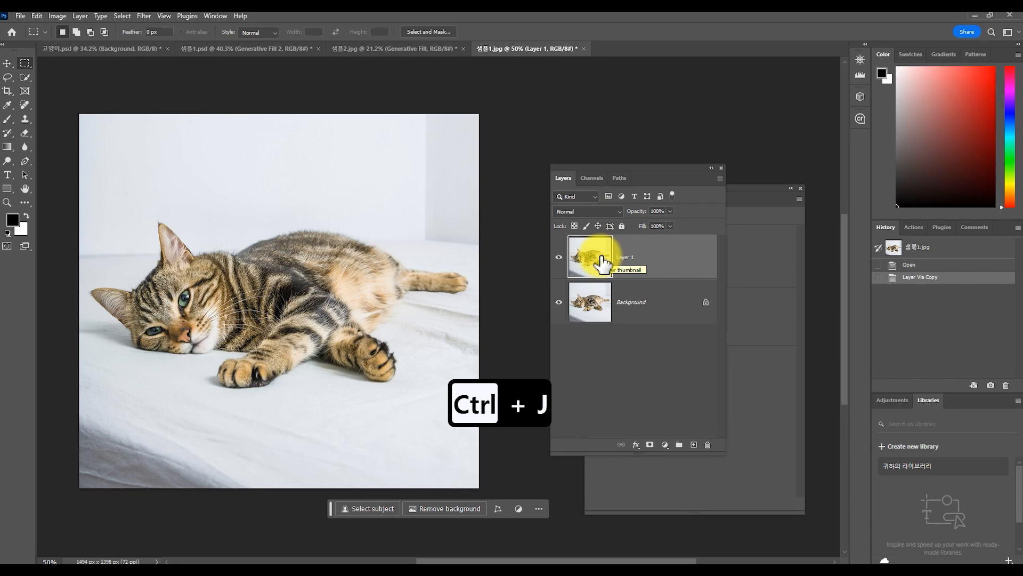
{"action": "left_click", "coordinate": [559, 302]}
{"action": "left_click", "coordinate": [559, 302]}
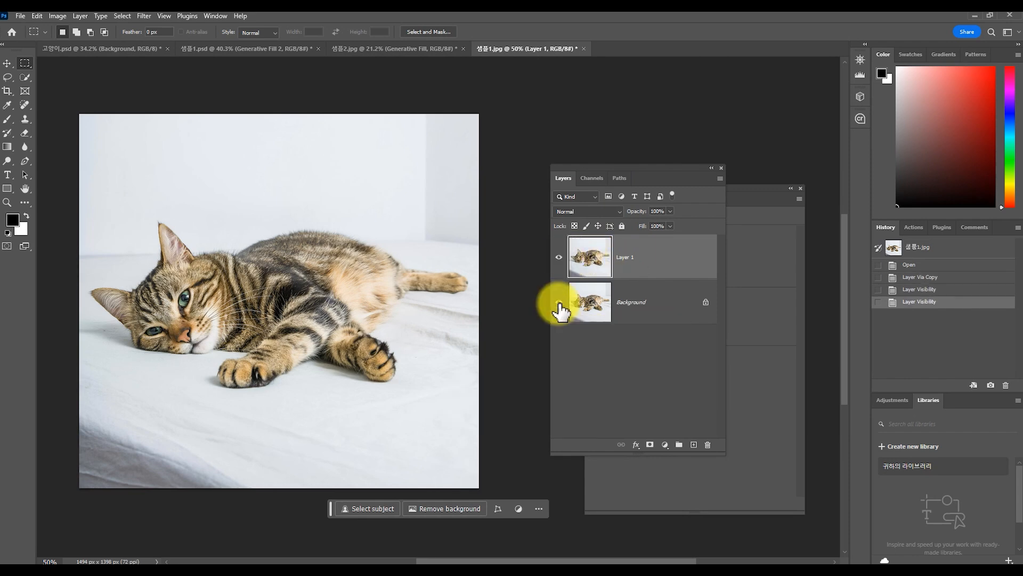
{"action": "left_click", "coordinate": [558, 303]}
{"action": "key", "text": "ctrl+Tab"}
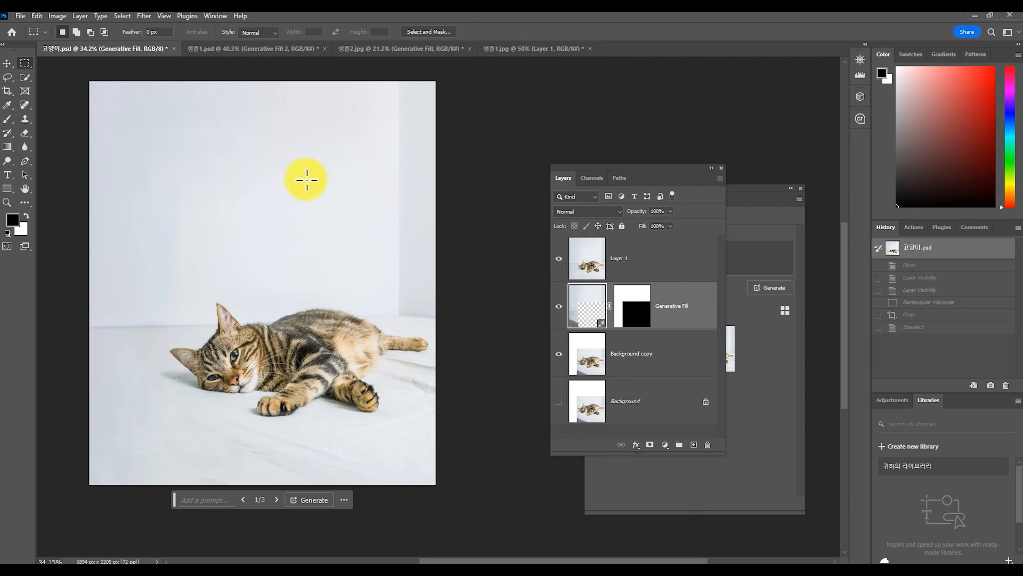
{"action": "left_click", "coordinate": [521, 50]}
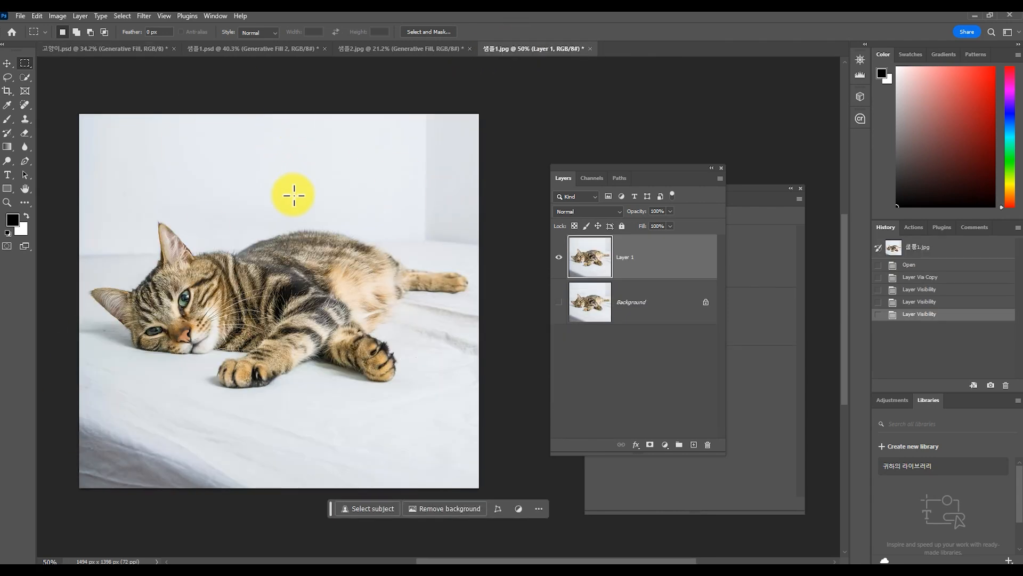
Enlarge the canvas to the left of and above the cat photo with the Crop tool, to about 2302 x 2974 px.
{"action": "key", "text": "alt"}
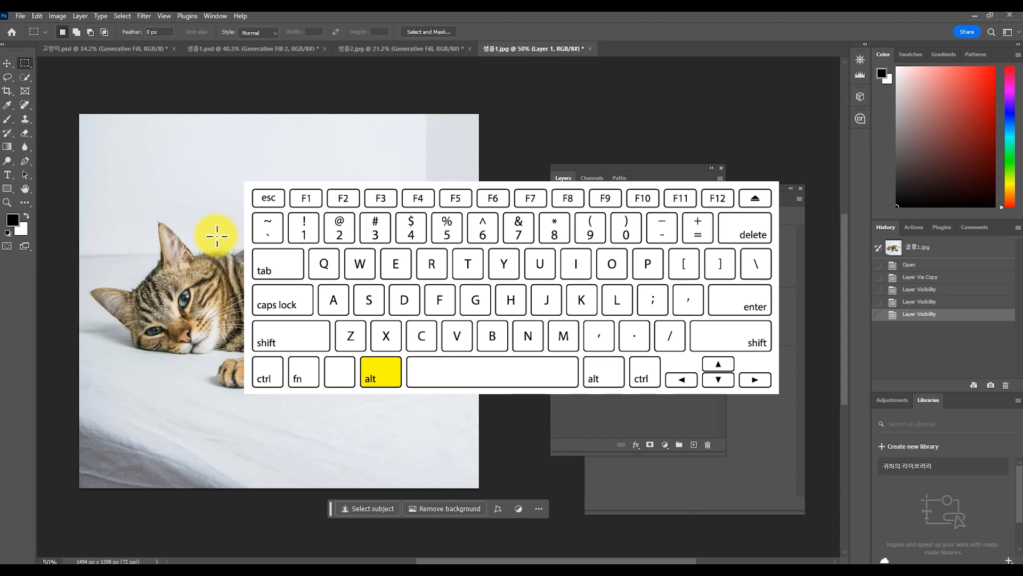
{"action": "scroll", "coordinate": [204, 226], "scroll_direction": "down", "scroll_amount": 5}
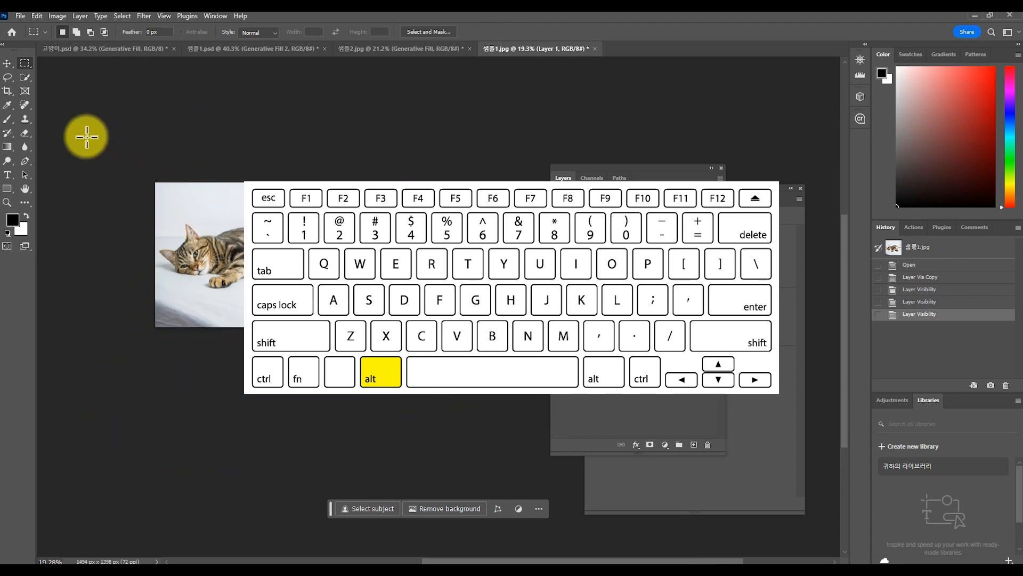
{"action": "left_click", "coordinate": [8, 91]}
{"action": "left_click_drag", "start_coordinate": [154, 250], "coordinate": [112, 247]}
{"action": "left_click_drag", "start_coordinate": [213, 181], "coordinate": [214, 96]}
{"action": "left_click", "coordinate": [611, 31]}
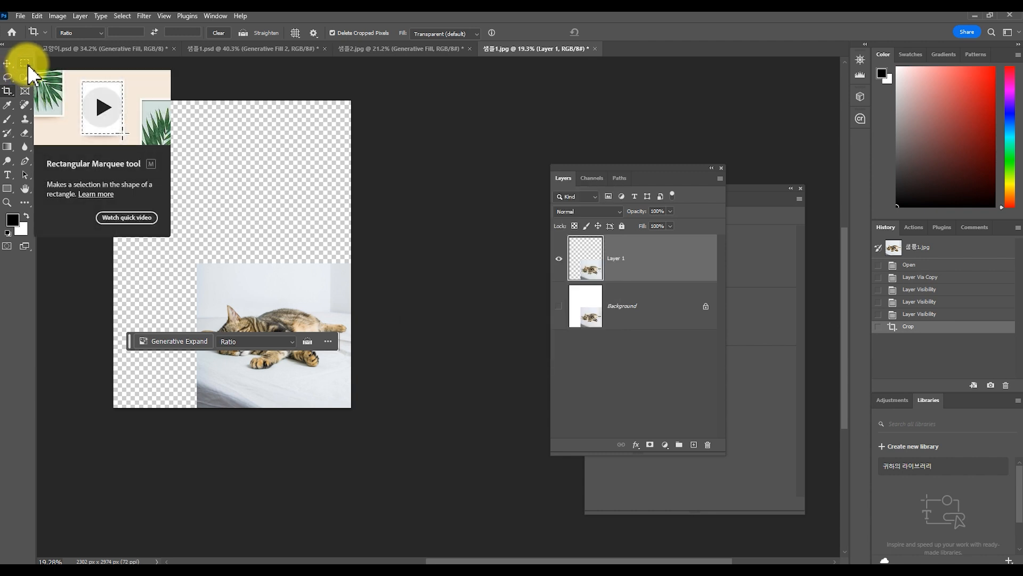
Select the cat photo with a rectangular marquee slightly inside its edges and invert the selection to cover the empty canvas.
{"action": "left_click_drag", "start_coordinate": [28, 63], "coordinate": [69, 66]}
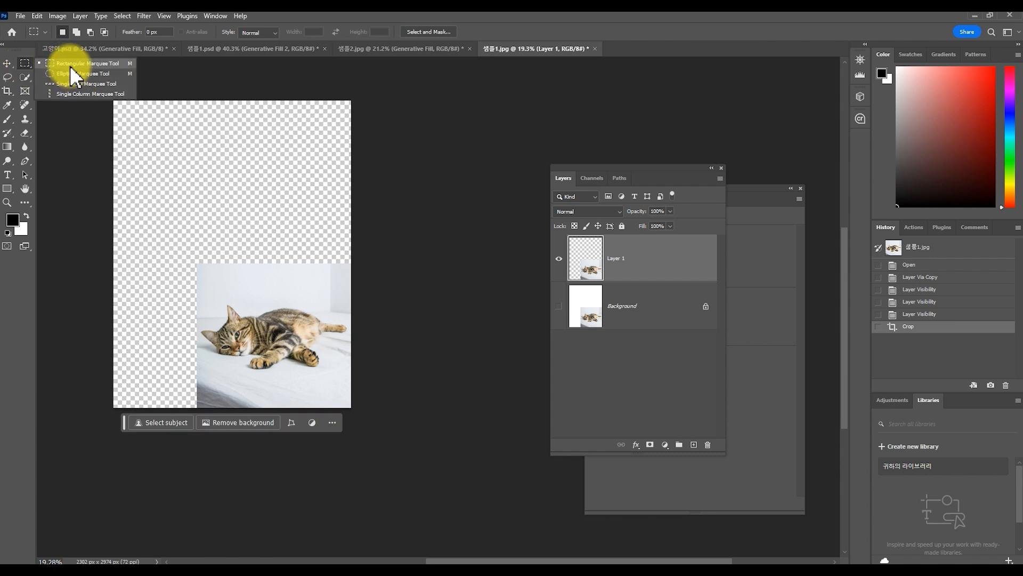
{"action": "left_click", "coordinate": [109, 65]}
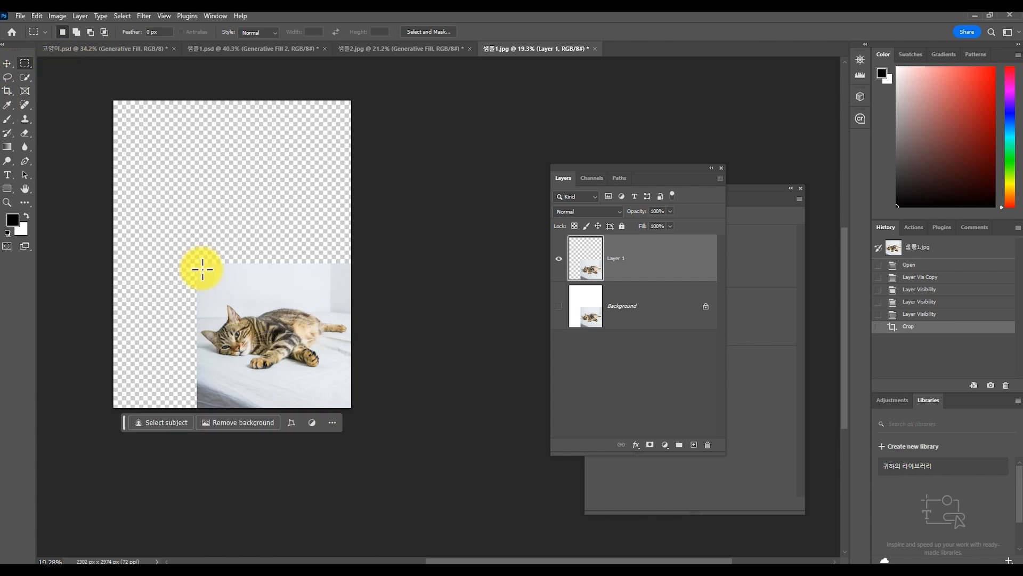
{"action": "left_click_drag", "start_coordinate": [201, 269], "coordinate": [416, 396]}
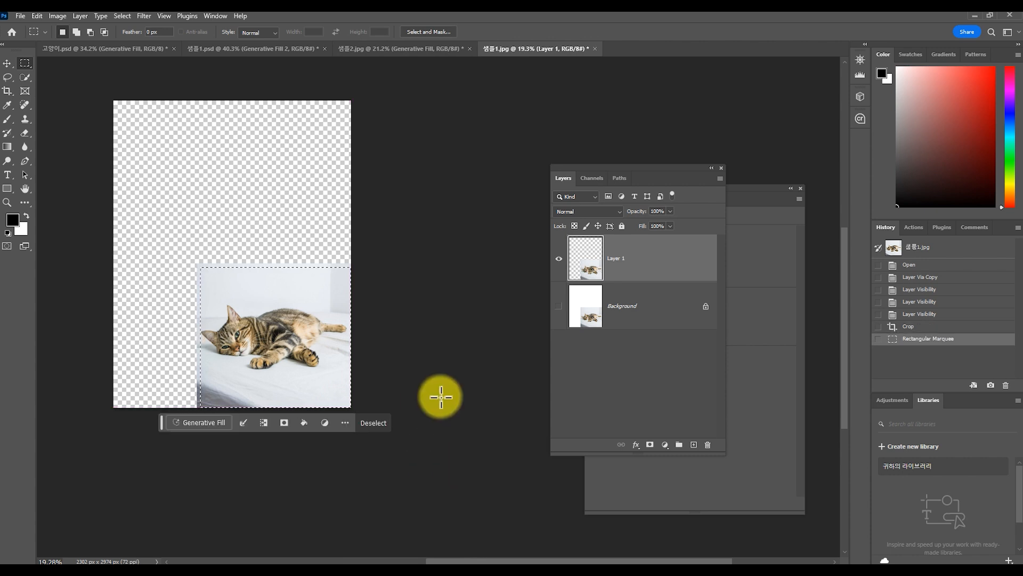
{"action": "key", "text": "ctrl+shift+i"}
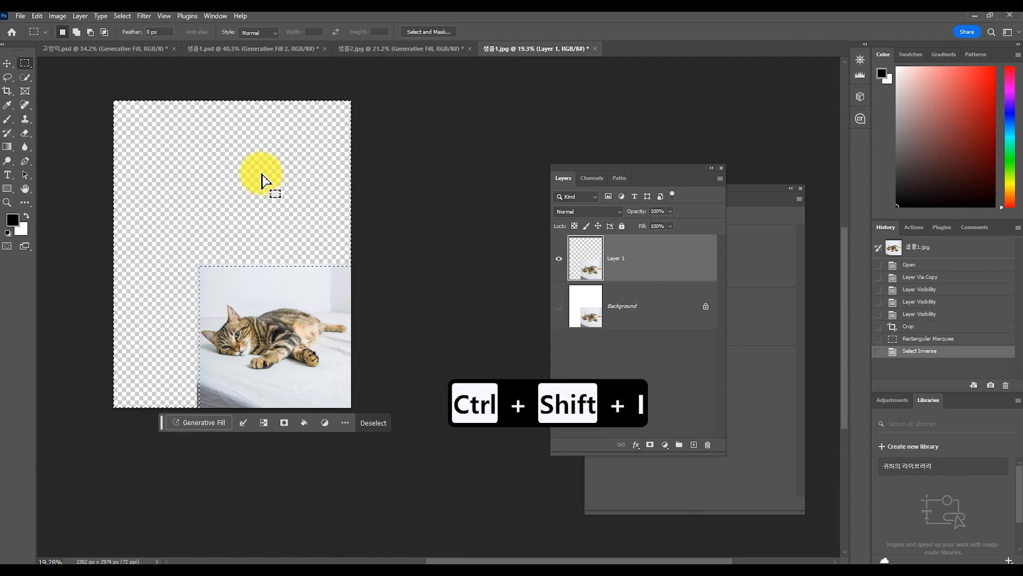
Fill the selected empty canvas with Content-Aware contents, using Color Adaptation, Normal mode and 100% opacity.
{"action": "left_click", "coordinate": [38, 16]}
{"action": "key", "text": "i"}
{"action": "key", "text": "shift+F5"}
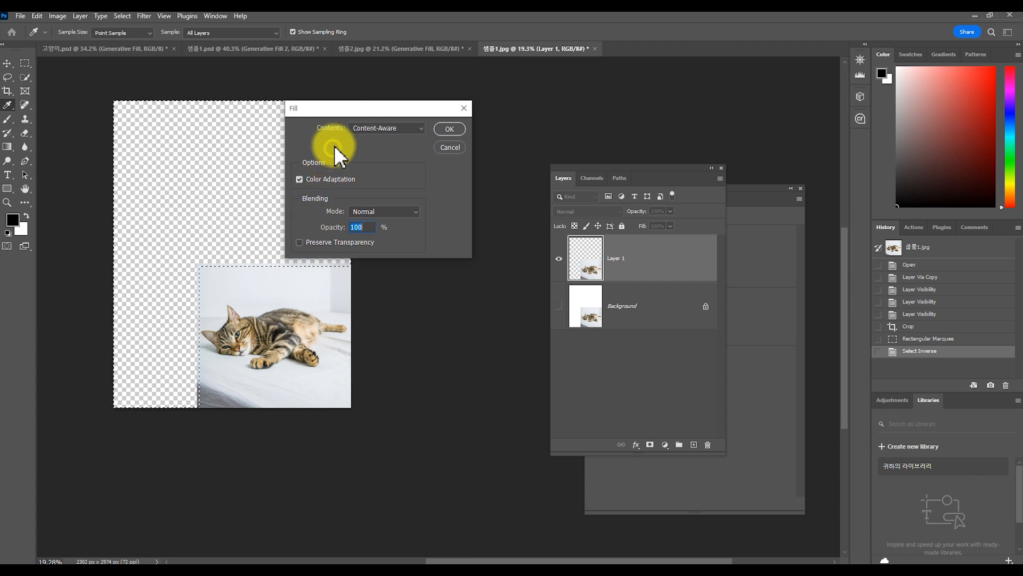
{"action": "left_click", "coordinate": [398, 130]}
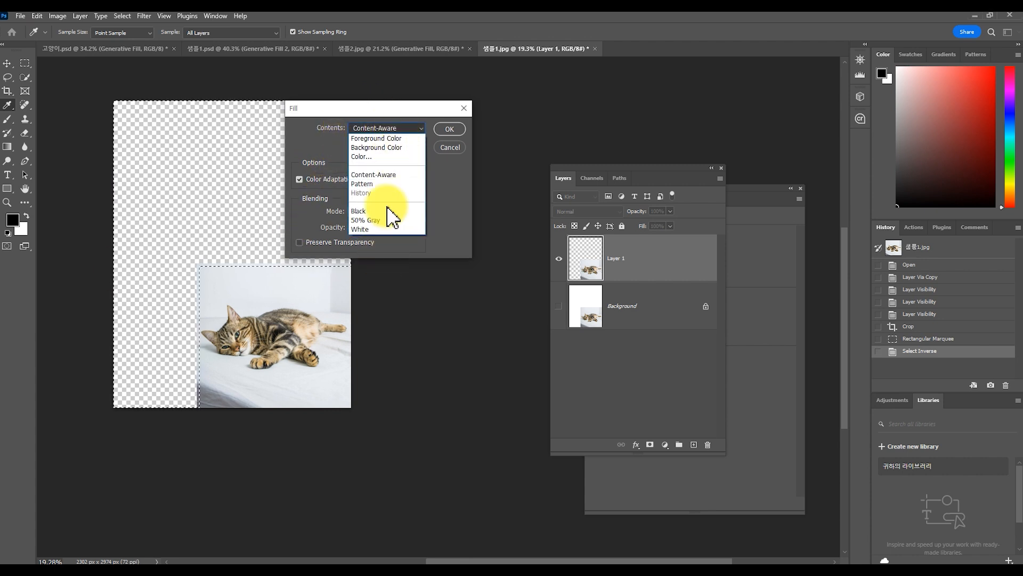
{"action": "left_click", "coordinate": [403, 177]}
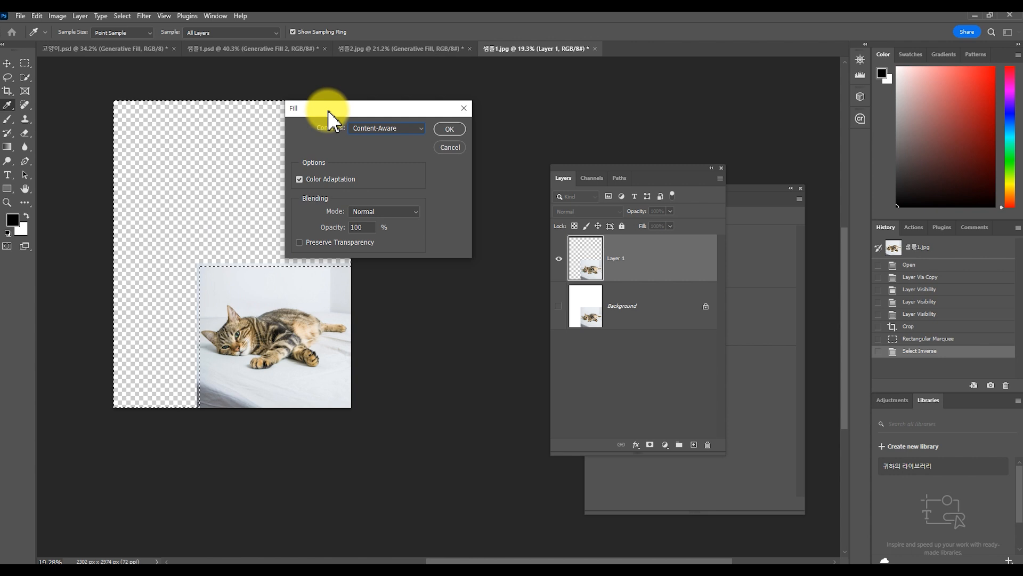
{"action": "key", "text": "Return"}
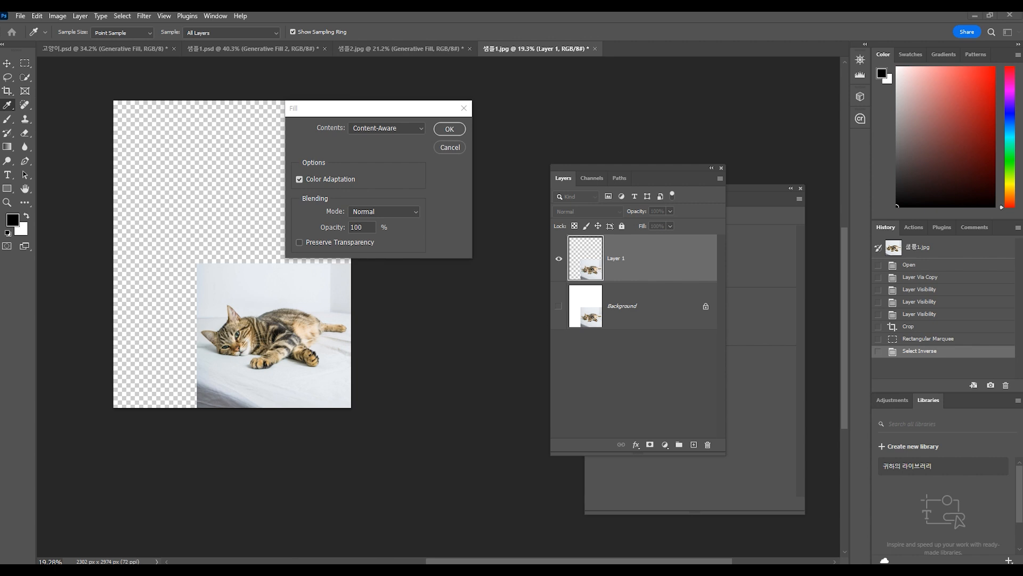
{"action": "left_click", "coordinate": [409, 131]}
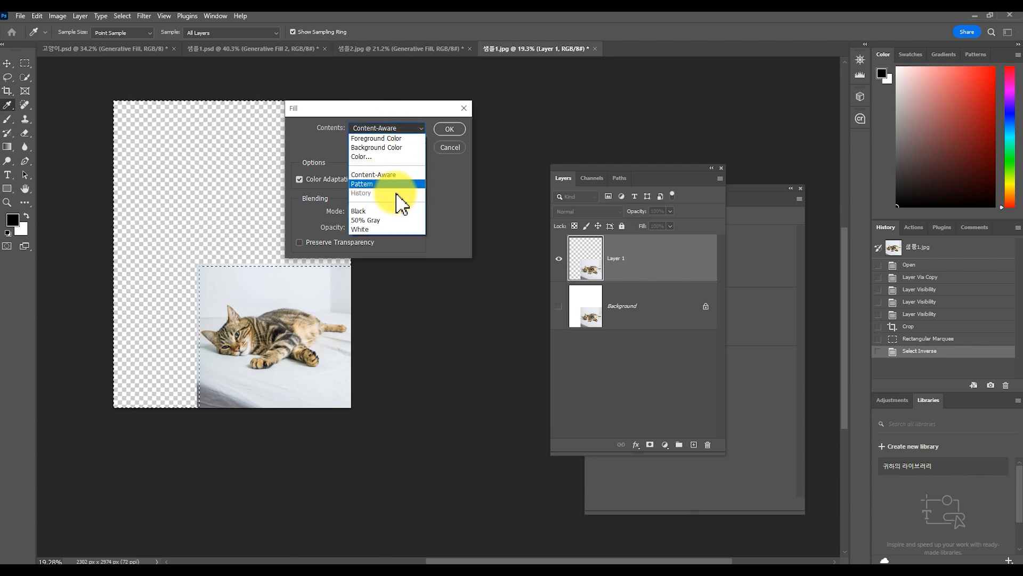
{"action": "left_click", "coordinate": [438, 198]}
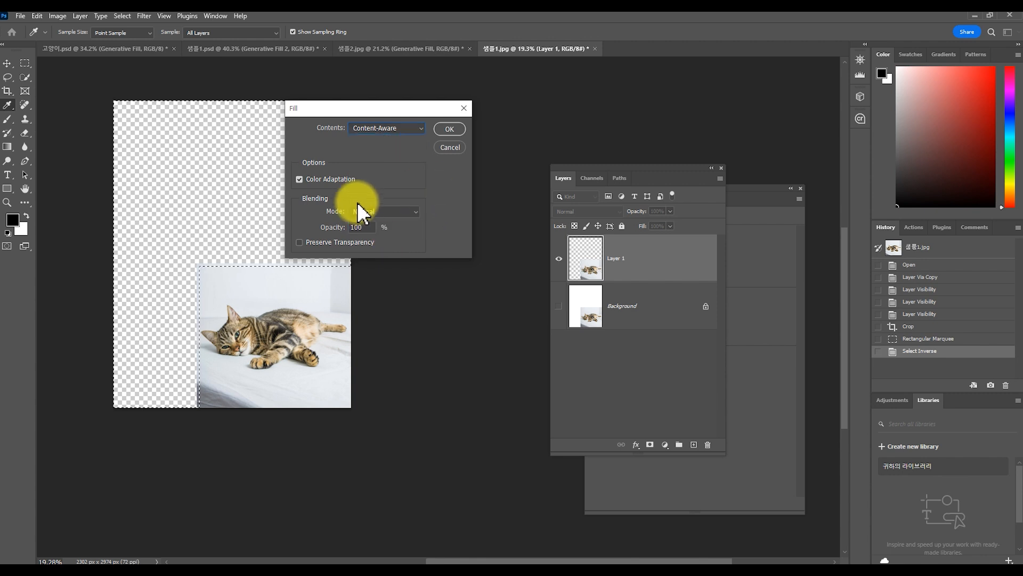
{"action": "left_click", "coordinate": [449, 128]}
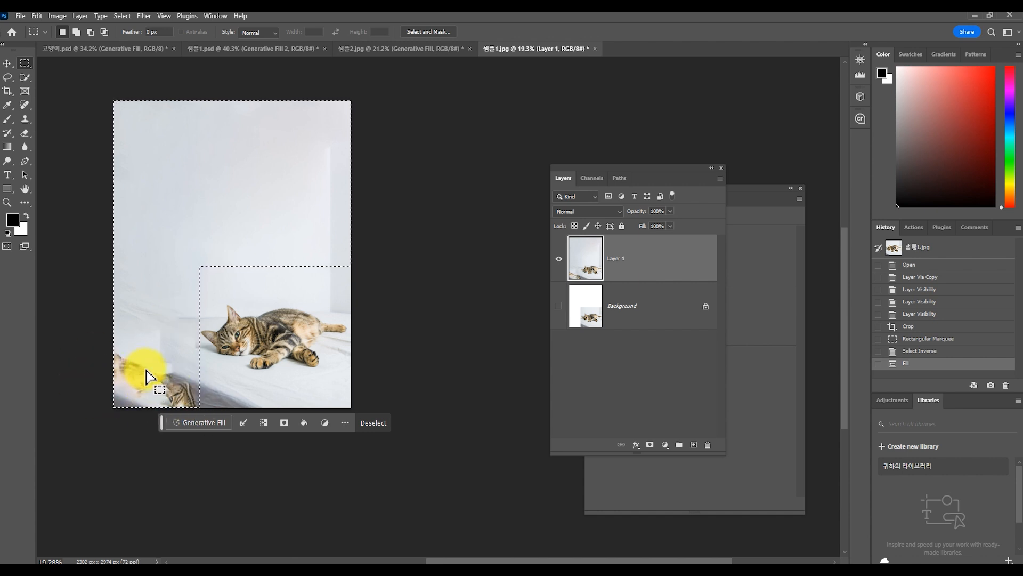
Clear the selection, lasso the stray cat fragments in the photo's lower-left corner, and replace them with a Content-Aware fill.
{"action": "left_click", "coordinate": [194, 384]}
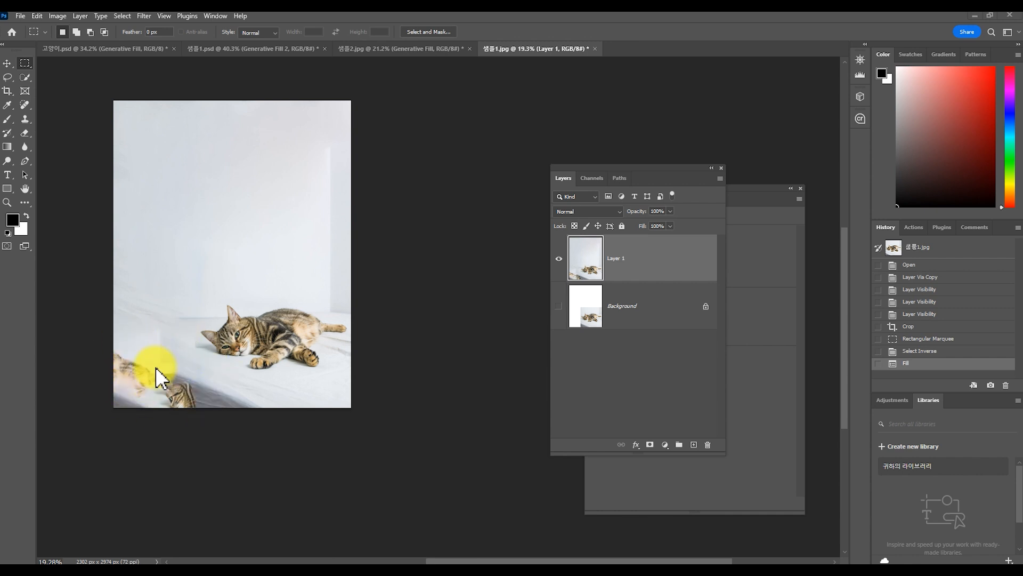
{"action": "key", "text": "ctrl+h"}
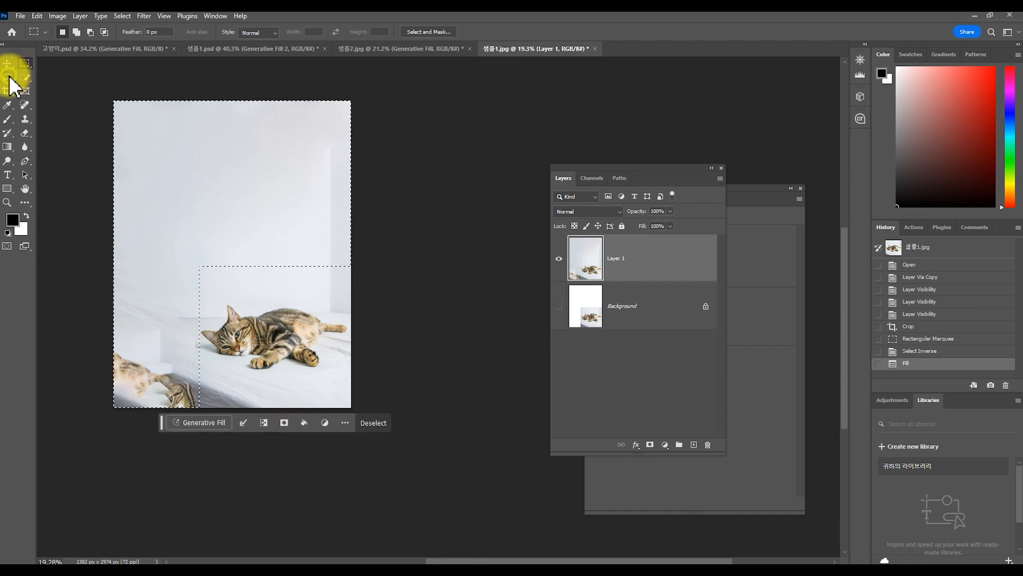
{"action": "left_click", "coordinate": [11, 81]}
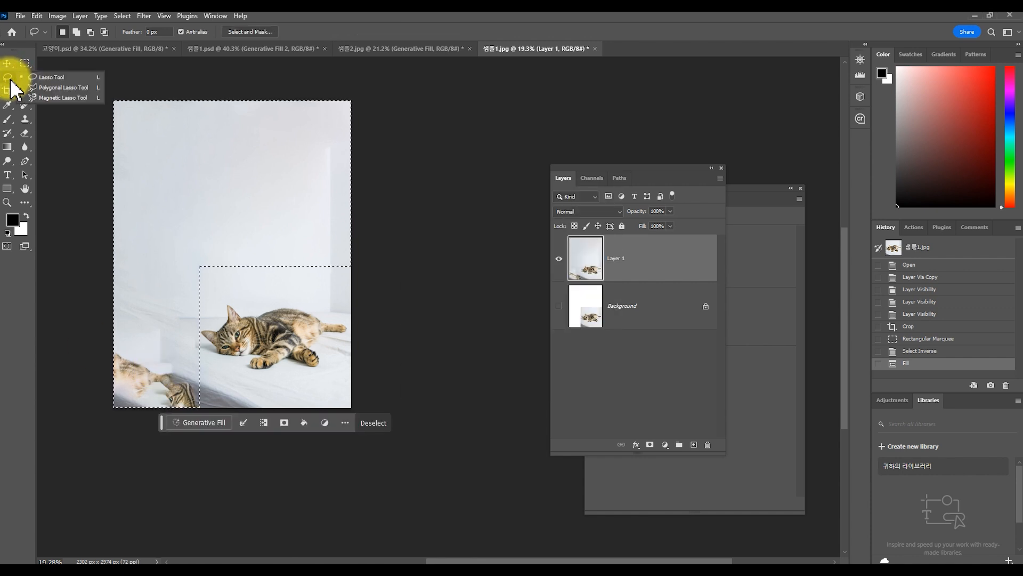
{"action": "left_click", "coordinate": [51, 78]}
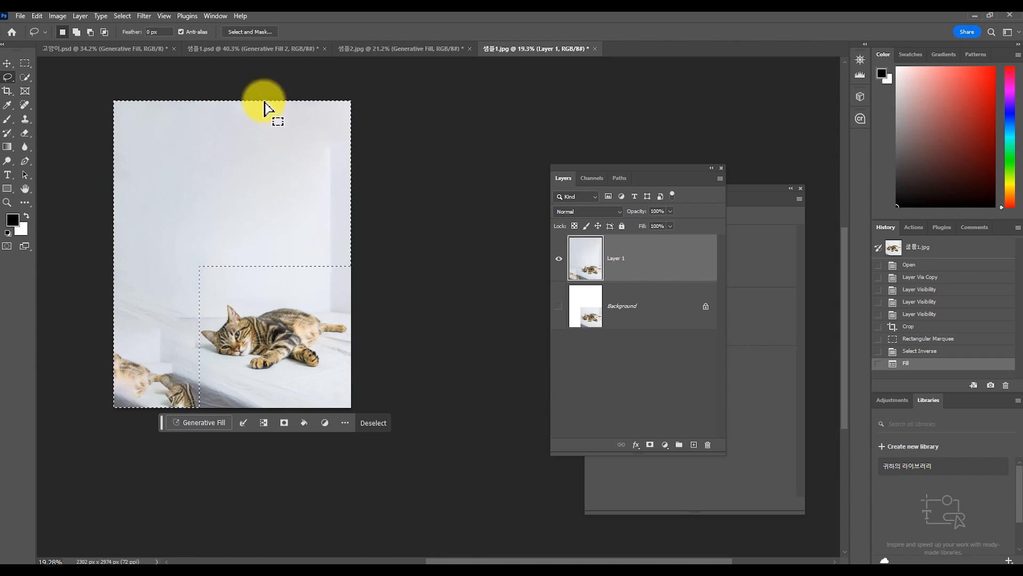
{"action": "key", "text": "ctrl+d"}
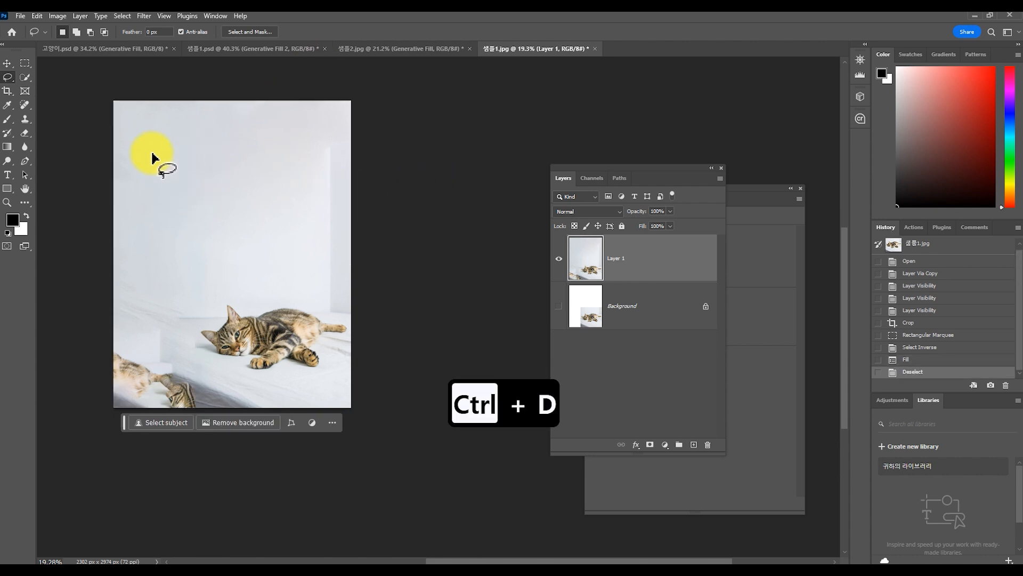
{"action": "mouse_move", "coordinate": [101, 336]}
{"action": "left_mouse_down"}
{"action": "mouse_move", "coordinate": [189, 362]}
{"action": "mouse_move", "coordinate": [195, 438]}
{"action": "mouse_move", "coordinate": [80, 388]}
{"action": "mouse_move", "coordinate": [81, 336]}
{"action": "left_mouse_up"}
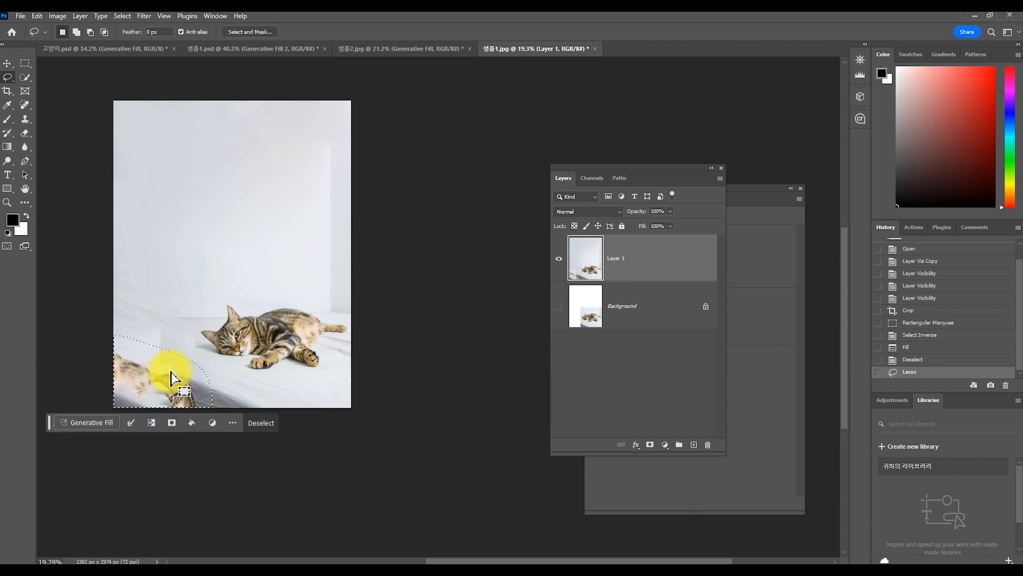
{"action": "left_click", "coordinate": [37, 16]}
{"action": "left_click", "coordinate": [80, 172]}
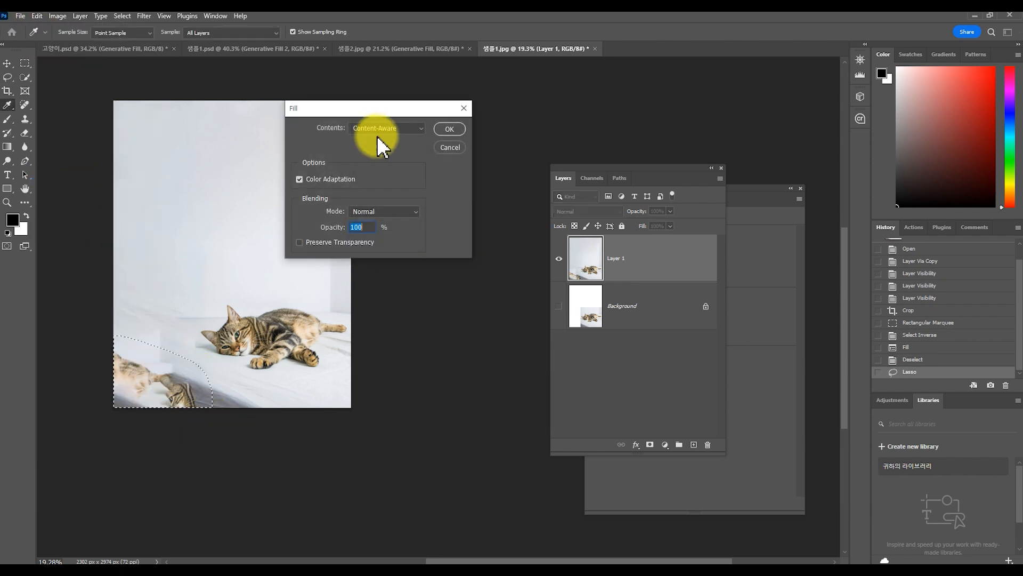
{"action": "left_click", "coordinate": [449, 129]}
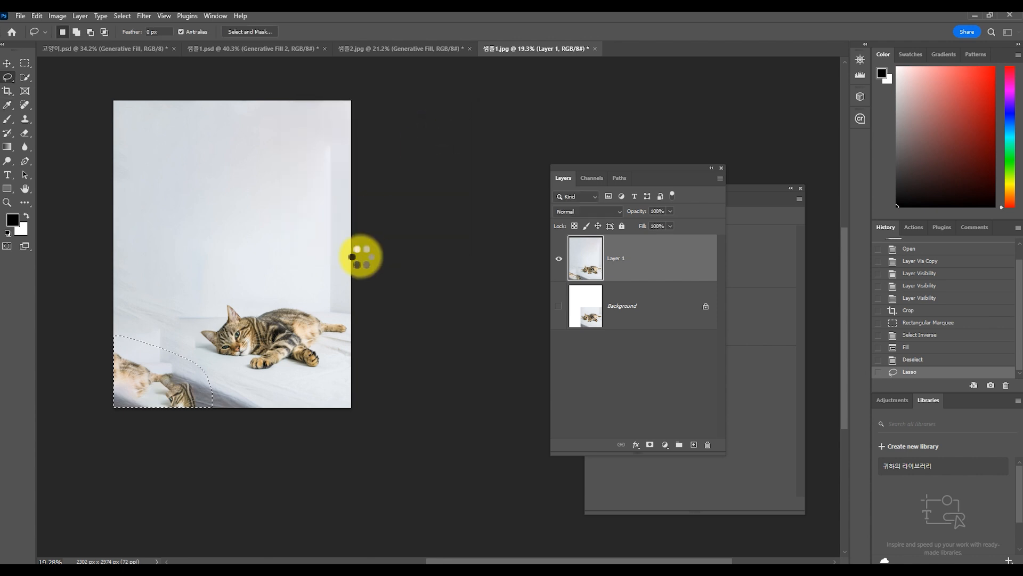
Lasso the remaining dark patch along the photo's bottom edge, fill it with Content-Aware, and deselect.
{"action": "left_click", "coordinate": [171, 372]}
{"action": "mouse_move", "coordinate": [227, 376]}
{"action": "left_mouse_down"}
{"action": "mouse_move", "coordinate": [171, 417]}
{"action": "mouse_move", "coordinate": [281, 422]}
{"action": "mouse_move", "coordinate": [226, 376]}
{"action": "left_mouse_up"}
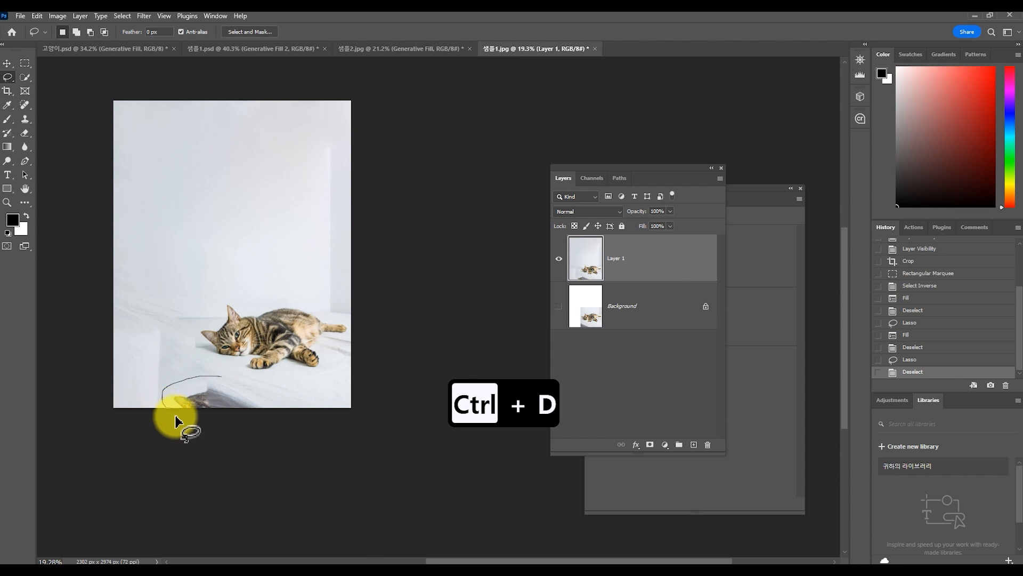
{"action": "left_click", "coordinate": [34, 17]}
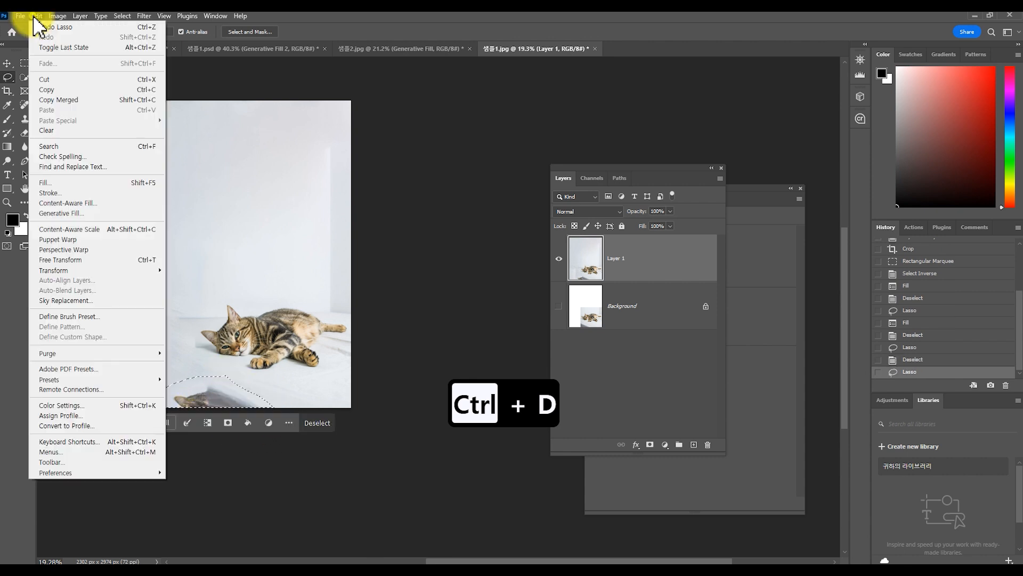
{"action": "left_click", "coordinate": [80, 183]}
{"action": "left_click", "coordinate": [449, 129]}
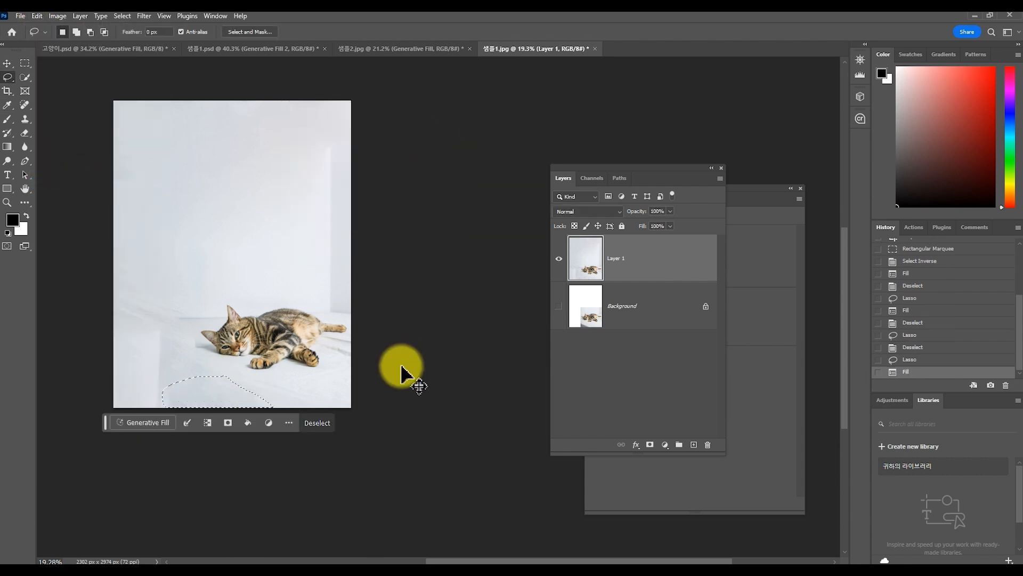
{"action": "key", "text": "ctrl+d"}
Lasso the uneven patches along the photo's left edge above the cat and replace each with a Content-Aware fill, deselecting in between.
{"action": "left_click", "coordinate": [37, 16]}
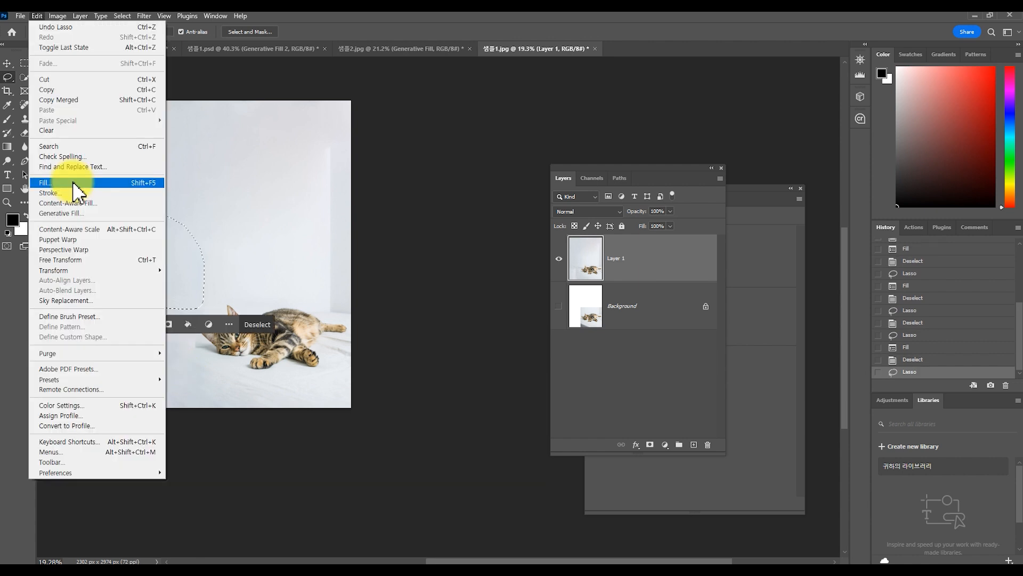
{"action": "left_click", "coordinate": [75, 183]}
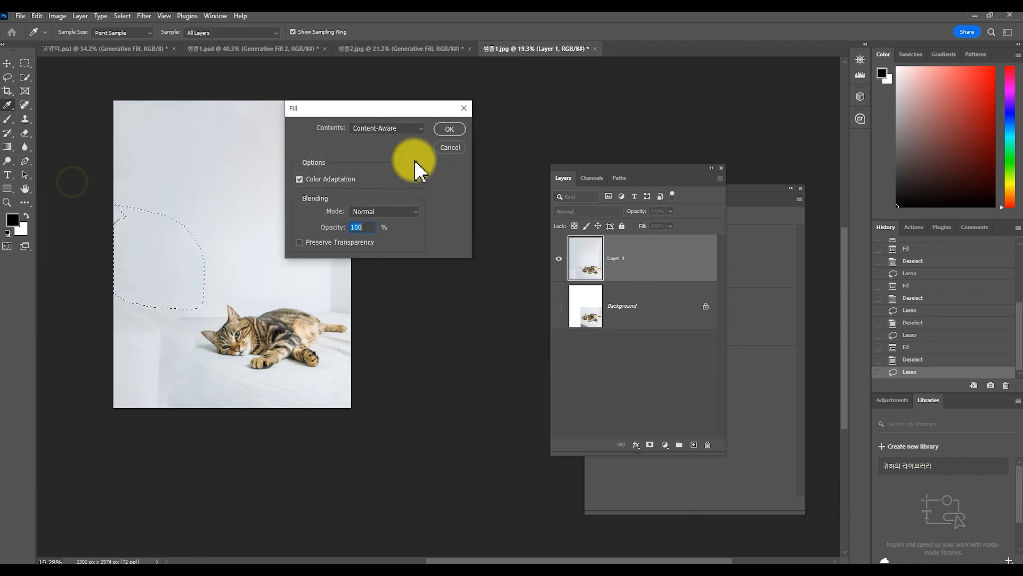
{"action": "left_click", "coordinate": [449, 129]}
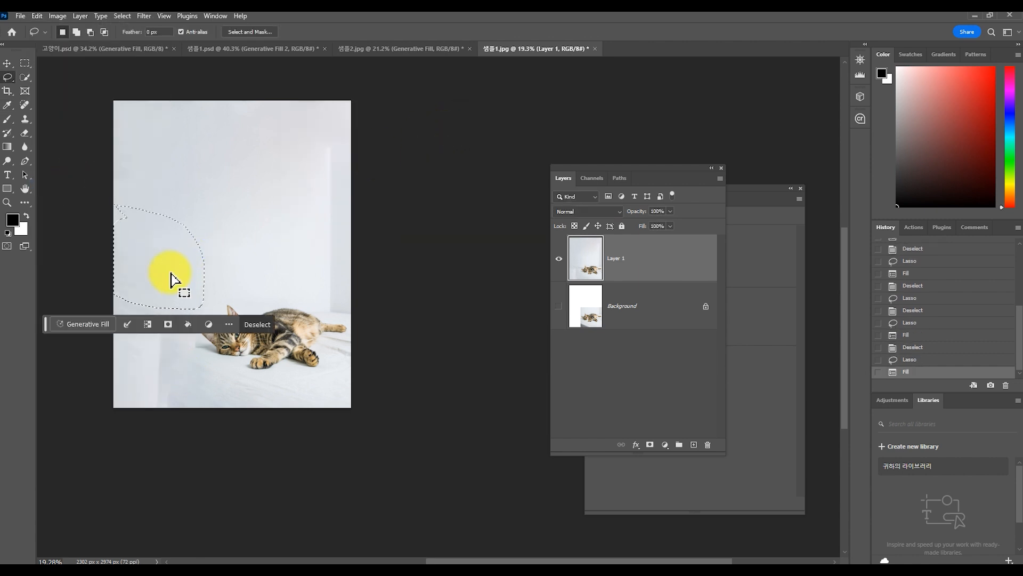
{"action": "key", "text": "ctrl+d"}
{"action": "left_click", "coordinate": [37, 16]}
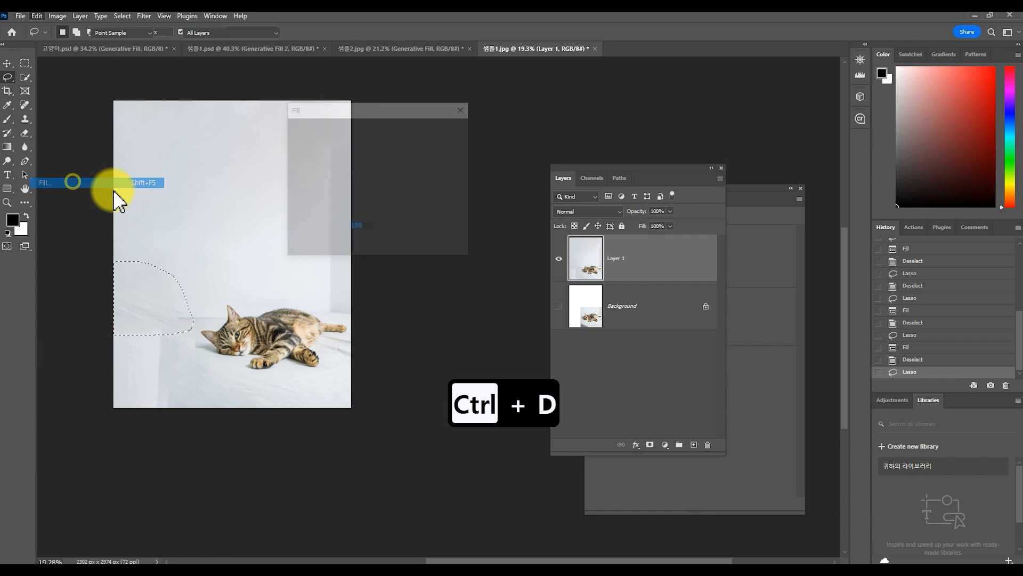
Lasso the large lower-left area up to the cat's head, fill it with Content-Aware, and deselect.
{"action": "mouse_move", "coordinate": [114, 194]}
{"action": "left_mouse_down"}
{"action": "mouse_move", "coordinate": [75, 209]}
{"action": "mouse_move", "coordinate": [95, 158]}
{"action": "left_mouse_up"}
{"action": "left_click", "coordinate": [37, 16]}
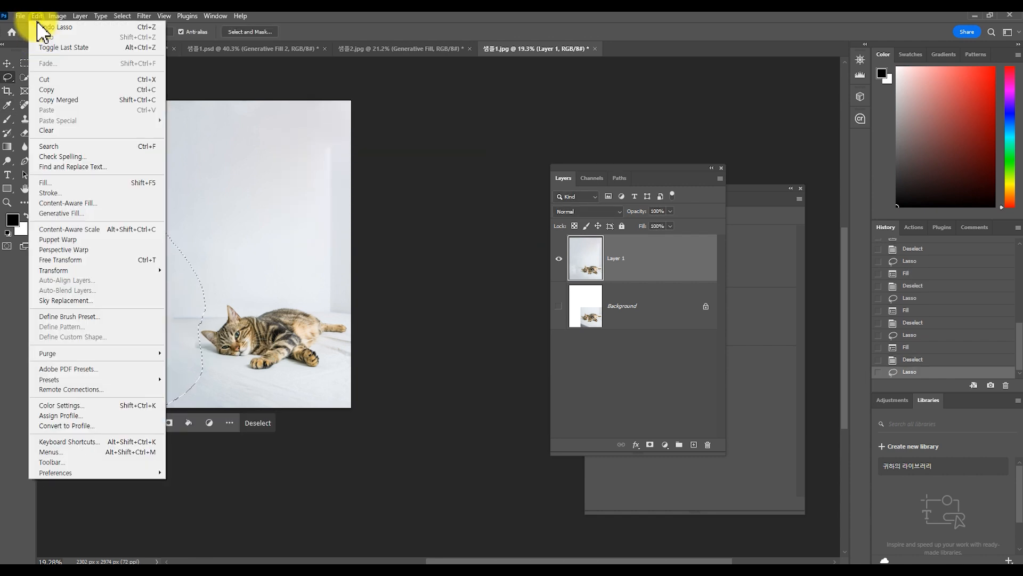
{"action": "left_click", "coordinate": [78, 190]}
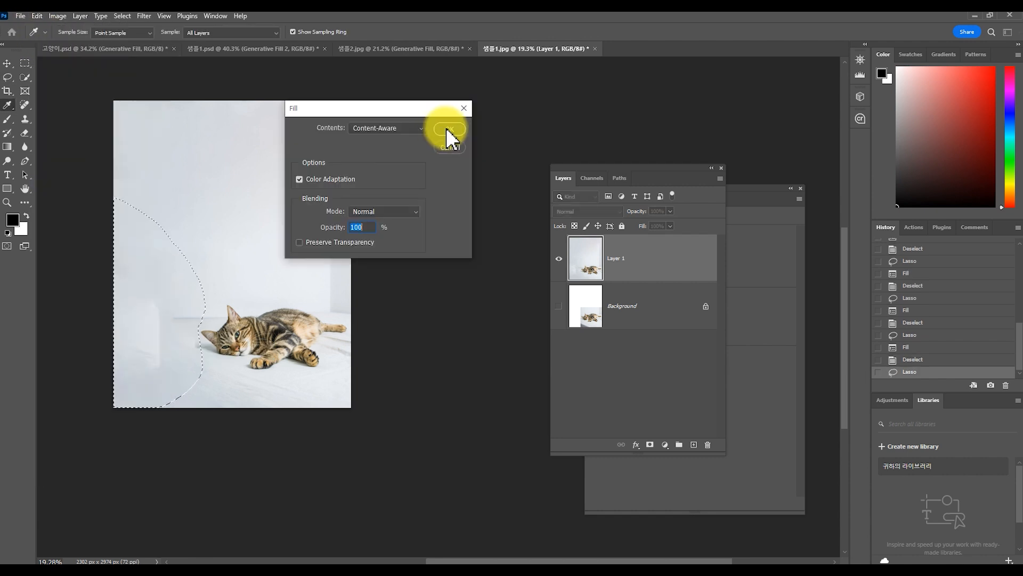
{"action": "left_click", "coordinate": [446, 128]}
{"action": "key", "text": "ctrl+d"}
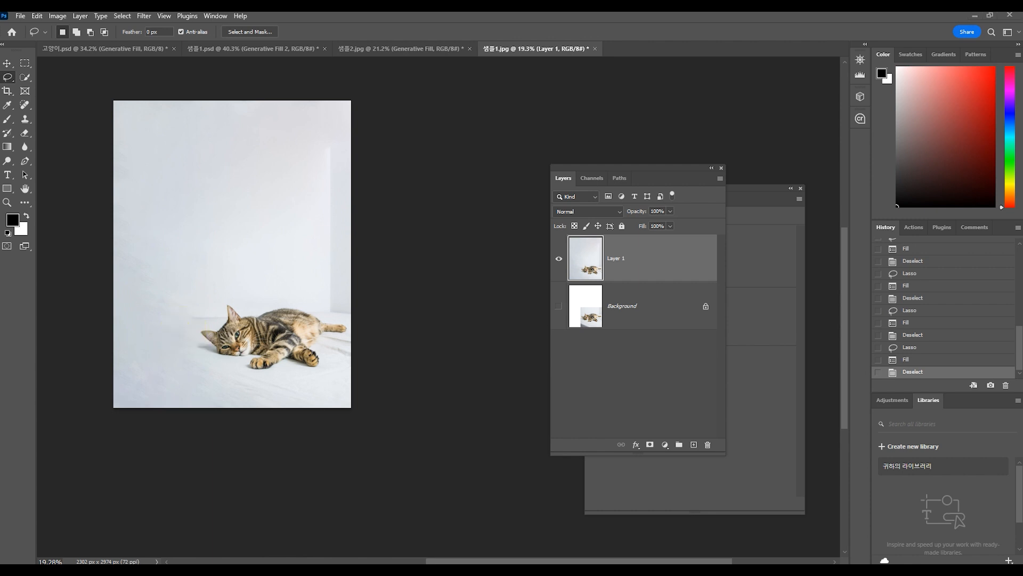
Lasso the area between the photo's left edge and the cat's ear, around the missing wall-floor line.
{"action": "left_click", "coordinate": [230, 347]}
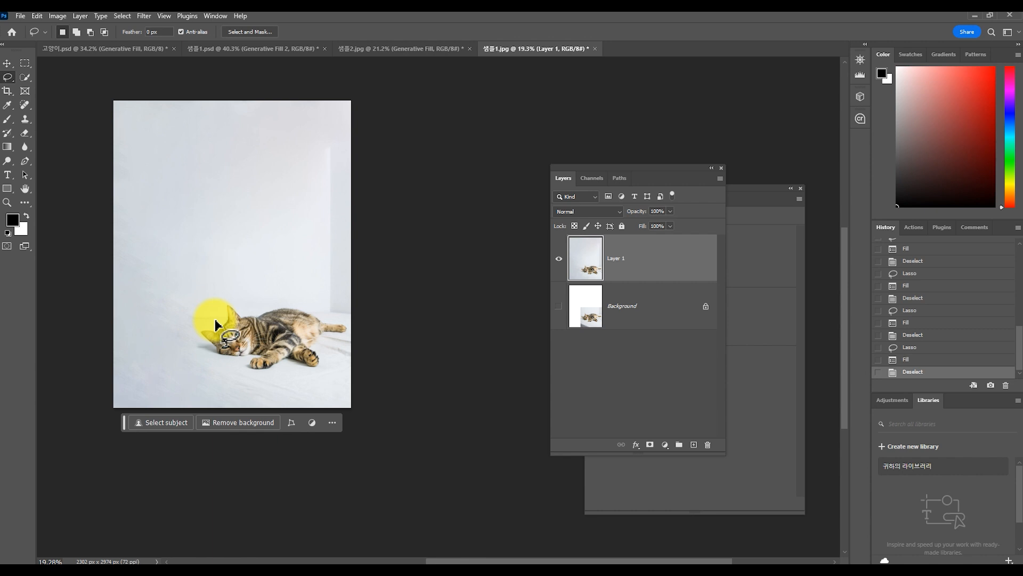
{"action": "left_click_drag", "start_coordinate": [199, 318], "coordinate": [203, 322]}
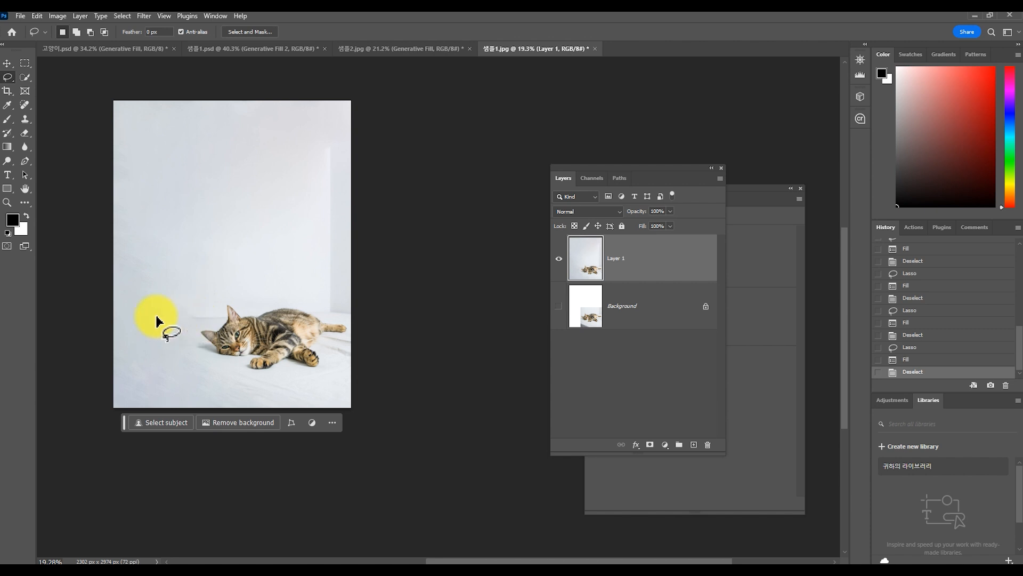
{"action": "scroll", "coordinate": [143, 339], "scroll_direction": "up", "scroll_amount": 3}
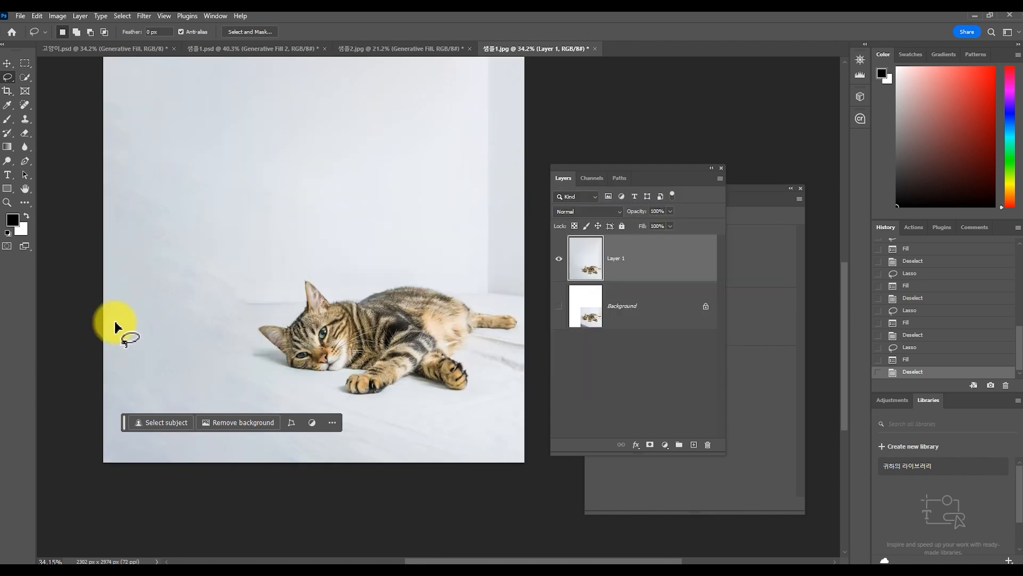
{"action": "scroll", "coordinate": [114, 322], "scroll_direction": "up", "scroll_amount": 1}
{"action": "scroll", "coordinate": [115, 322], "scroll_direction": "up", "scroll_amount": 2}
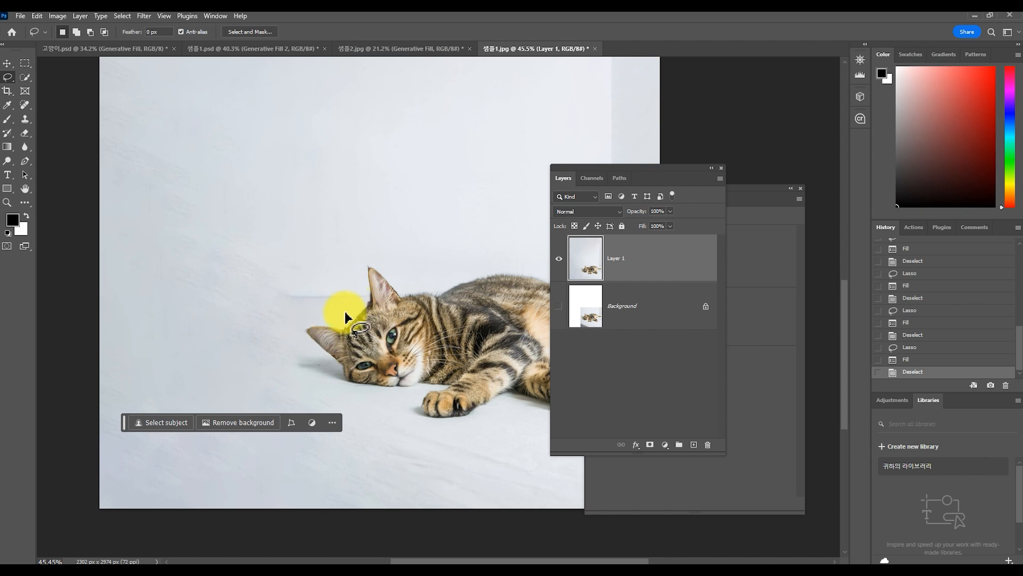
{"action": "mouse_move", "coordinate": [349, 312]}
{"action": "left_mouse_down"}
{"action": "mouse_move", "coordinate": [306, 321]}
{"action": "mouse_move", "coordinate": [248, 355]}
{"action": "mouse_move", "coordinate": [129, 360]}
{"action": "mouse_move", "coordinate": [60, 285]}
{"action": "mouse_move", "coordinate": [347, 274]}
{"action": "mouse_move", "coordinate": [352, 311]}
{"action": "left_mouse_up"}
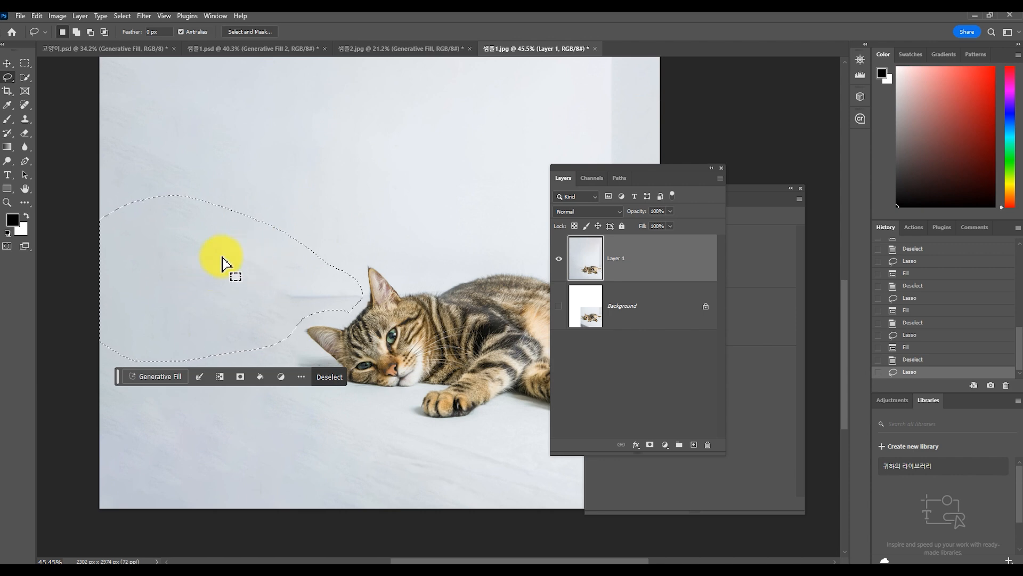
Set up the Clone Stamp tool with a soft brush at 100 px size and 0% hardness.
{"action": "left_click", "coordinate": [27, 119]}
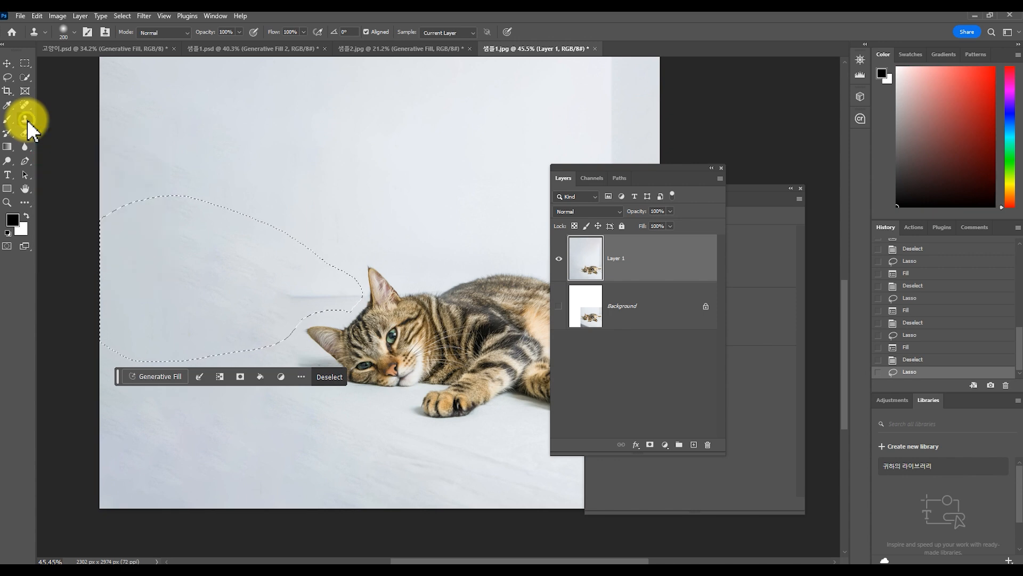
{"action": "left_click", "coordinate": [65, 32]}
{"action": "left_click_drag", "start_coordinate": [106, 65], "coordinate": [91, 63]}
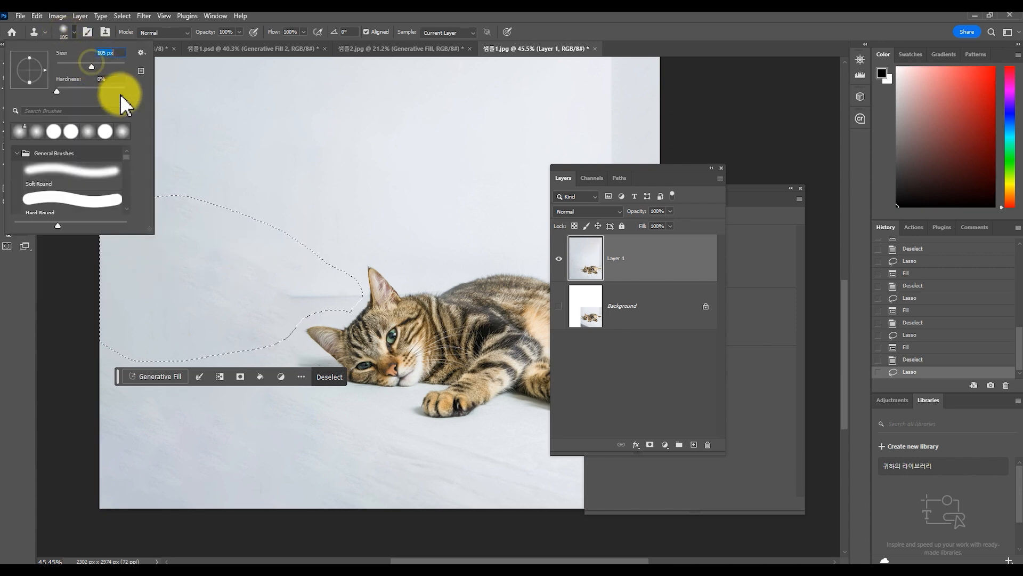
{"action": "type", "text": "100"}
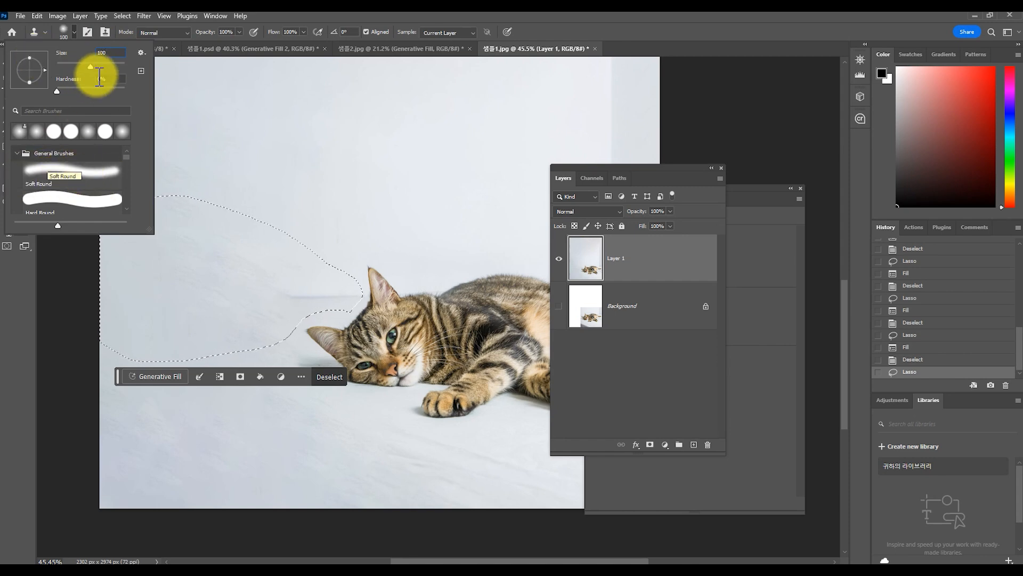
{"action": "left_click", "coordinate": [412, 27]}
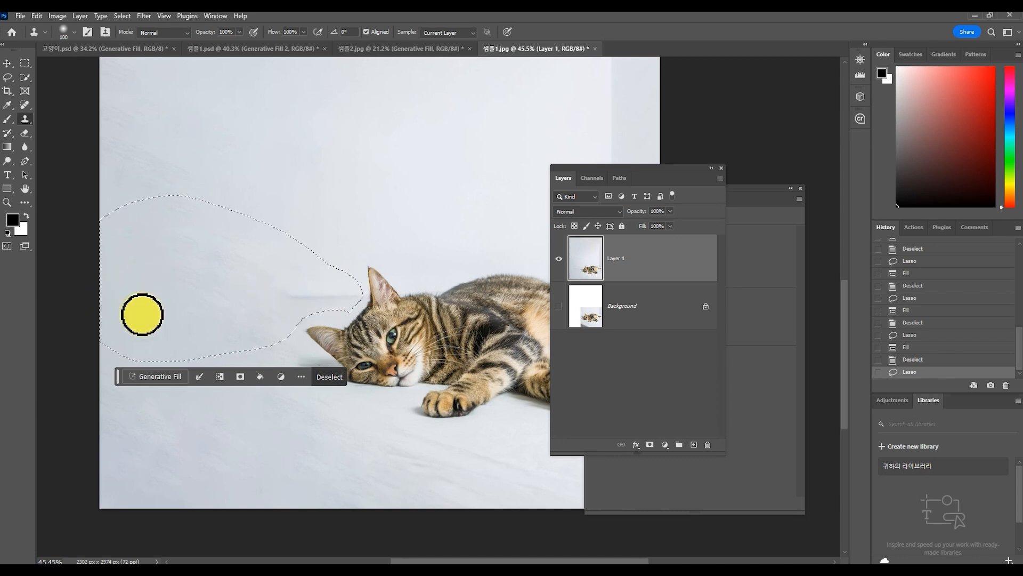
Sample the wall-floor line beside the cat's ear and clone a first piece of it inside the selection.
{"action": "key", "text": "alt"}
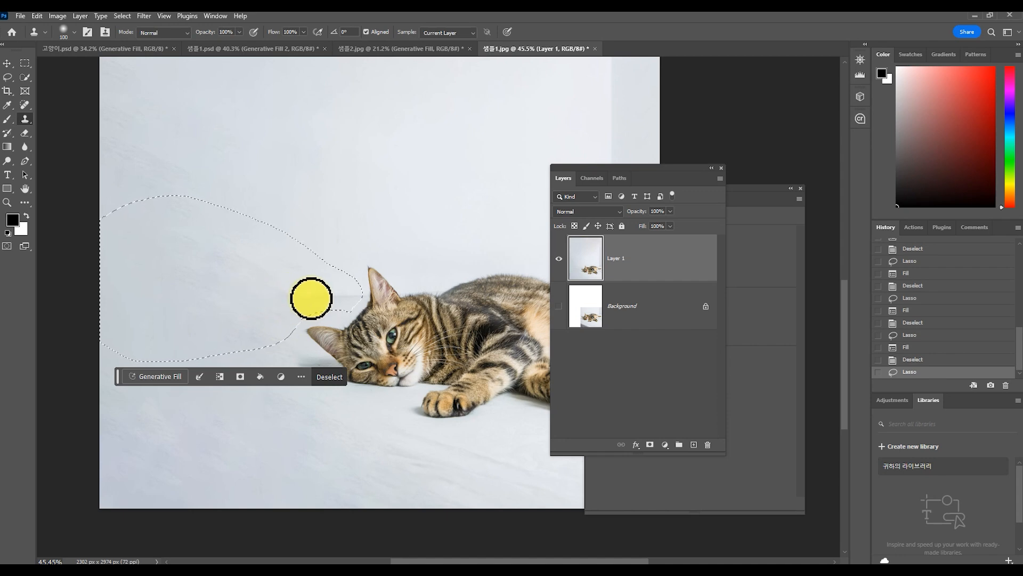
{"action": "scroll", "coordinate": [263, 305], "scroll_direction": "up", "scroll_amount": 2}
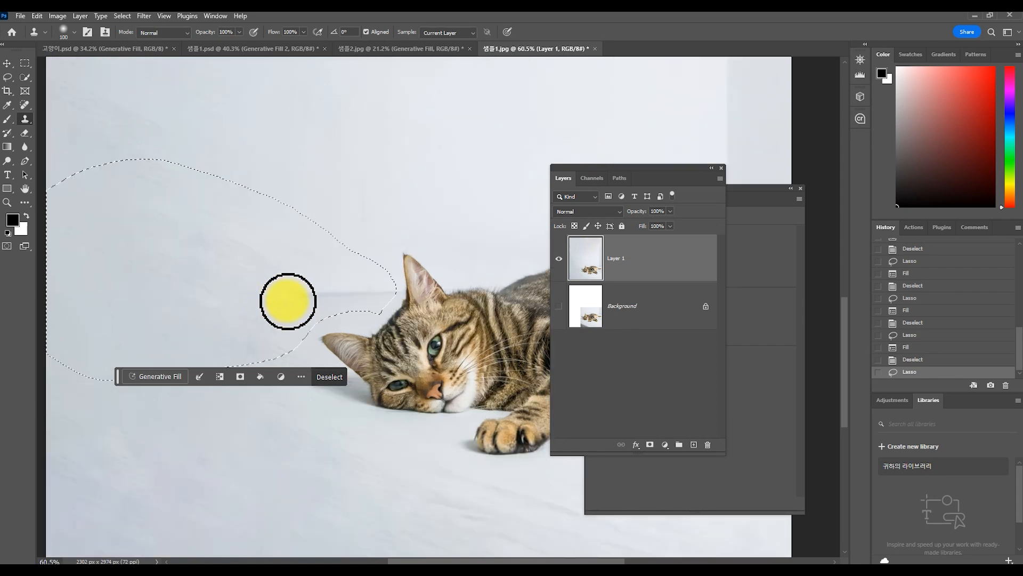
{"action": "left_click", "coordinate": [300, 293]}
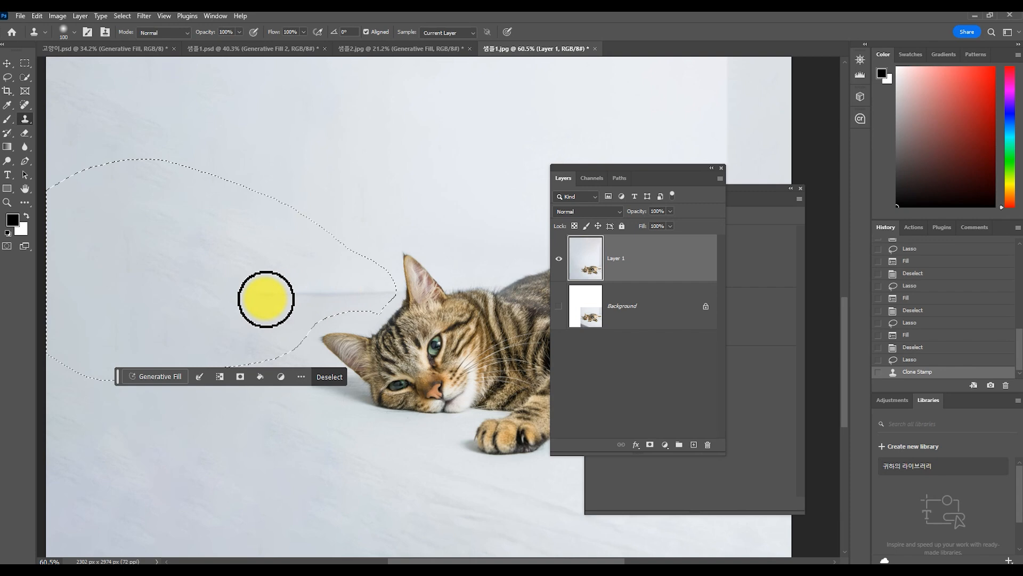
Enlarge the clone brush to 175 px, resample the wall-floor line, clone it across to the photo's left edge, and deselect.
{"action": "key", "text": "bracketright"}
{"action": "key", "text": "bracketright"}
{"action": "key", "text": "bracketright"}
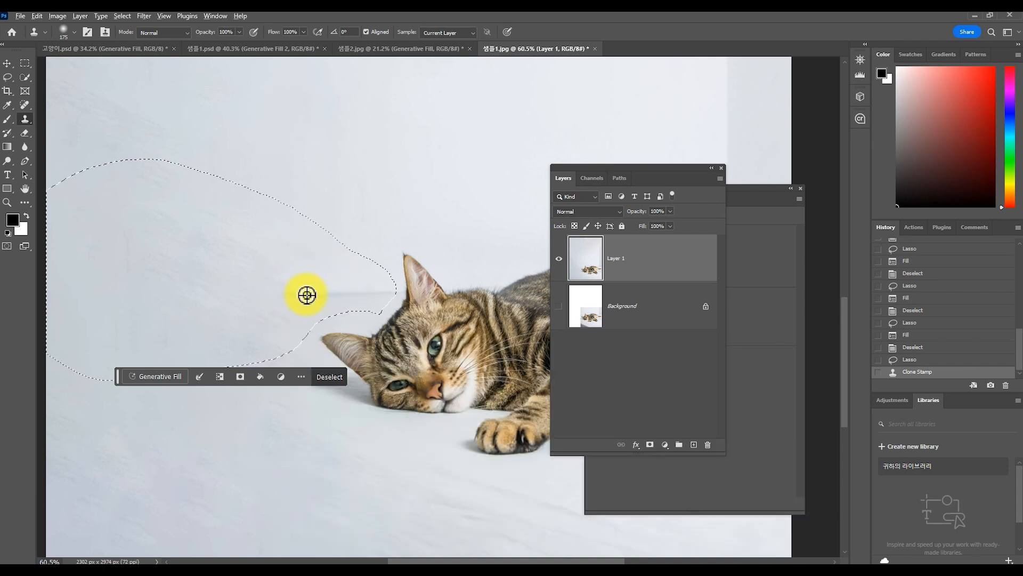
{"action": "left_click", "coordinate": [308, 296], "text": "alt"}
{"action": "left_click", "coordinate": [280, 296]}
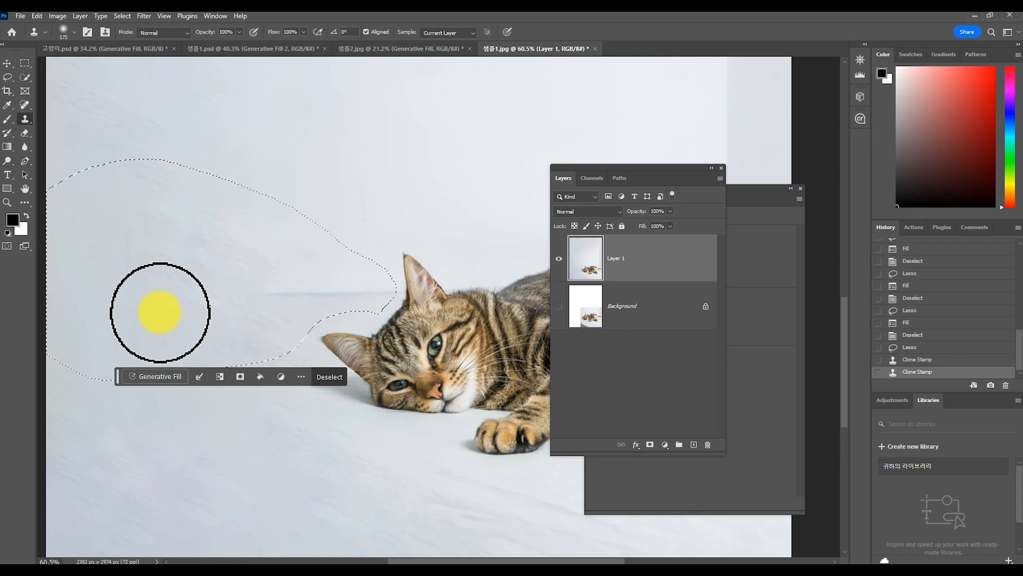
{"action": "left_click", "coordinate": [238, 296]}
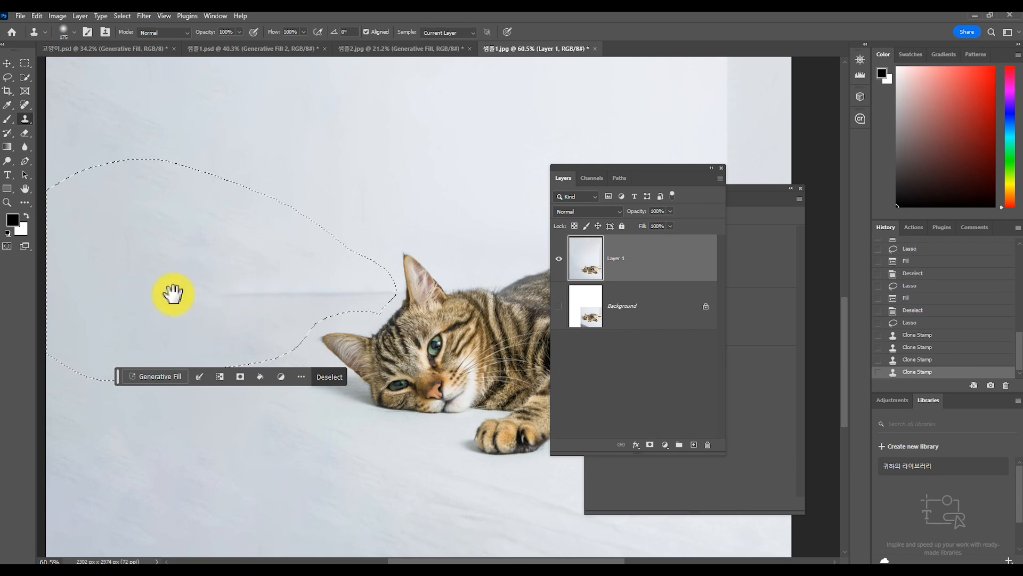
{"action": "left_click_drag", "start_coordinate": [171, 293], "coordinate": [294, 283]}
{"action": "left_click", "coordinate": [167, 269]}
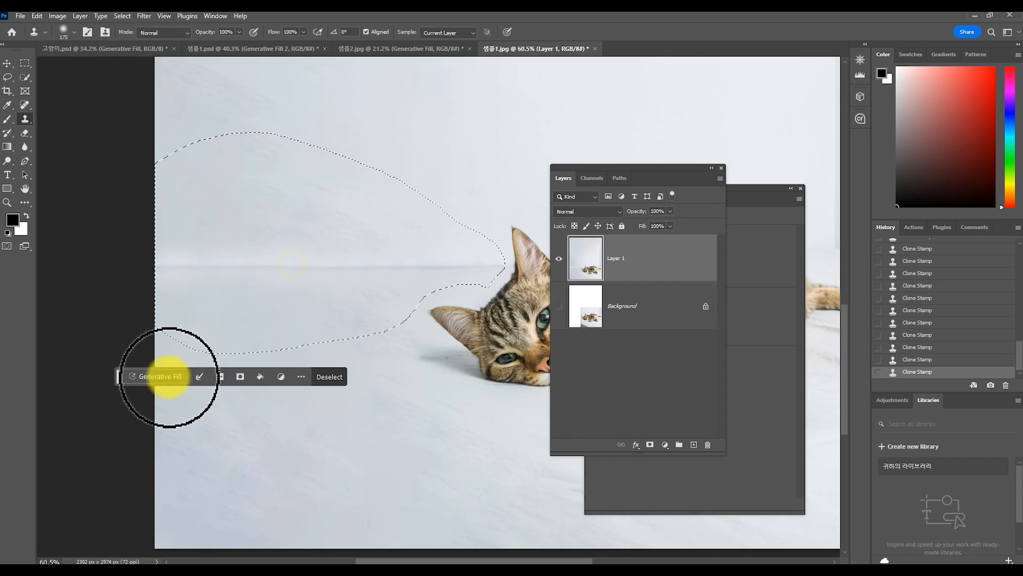
{"action": "scroll", "coordinate": [103, 385], "scroll_direction": "down", "scroll_amount": 5}
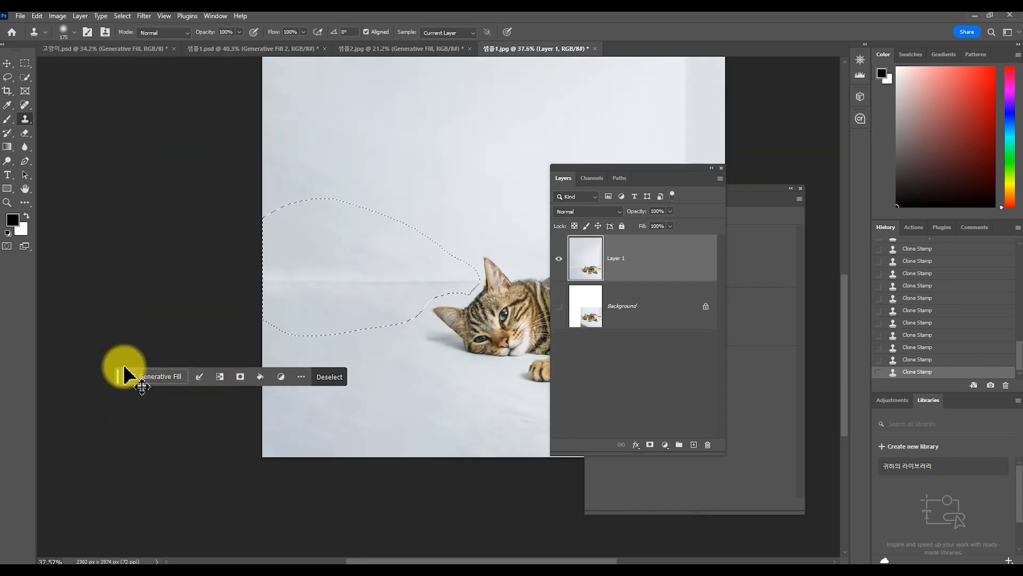
{"action": "key", "text": "ctrl+d"}
Toggle Layer 1's visibility to compare the expanded cat photo with the original.
{"action": "left_click", "coordinate": [5, 63]}
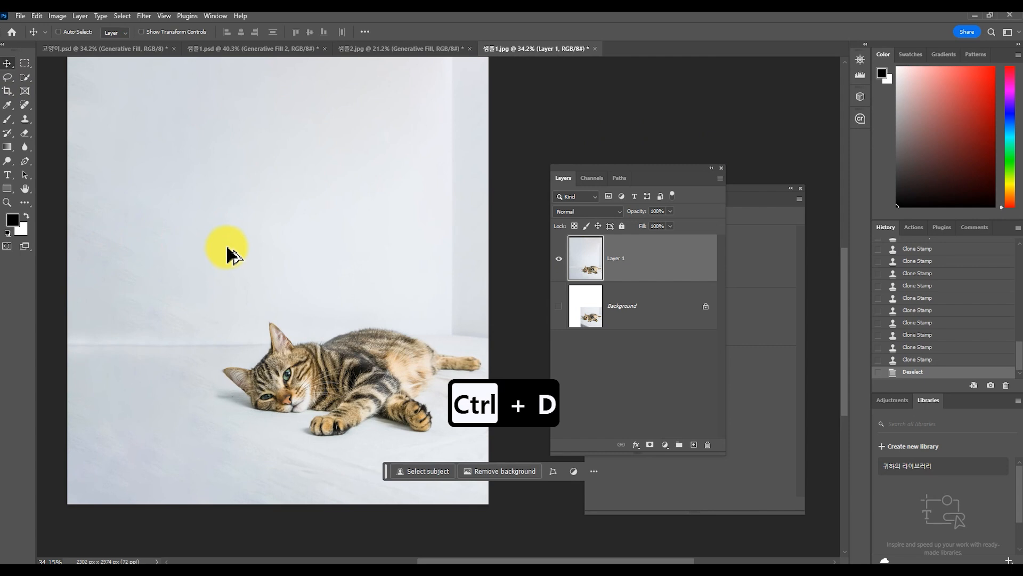
{"action": "scroll", "coordinate": [227, 245], "scroll_direction": "down", "scroll_amount": 2}
{"action": "left_click_drag", "start_coordinate": [267, 184], "coordinate": [277, 267]}
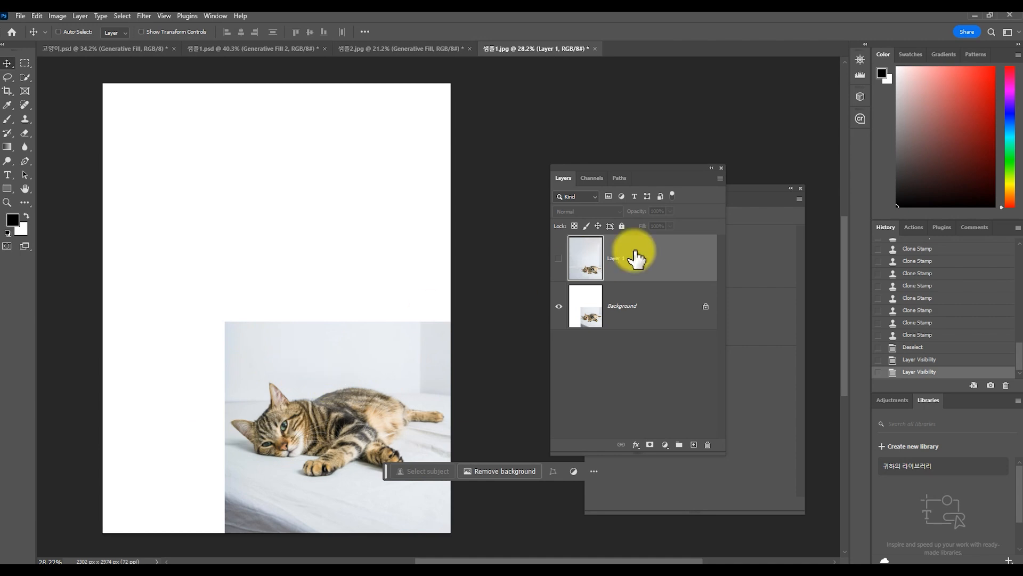
{"action": "left_click", "coordinate": [562, 259]}
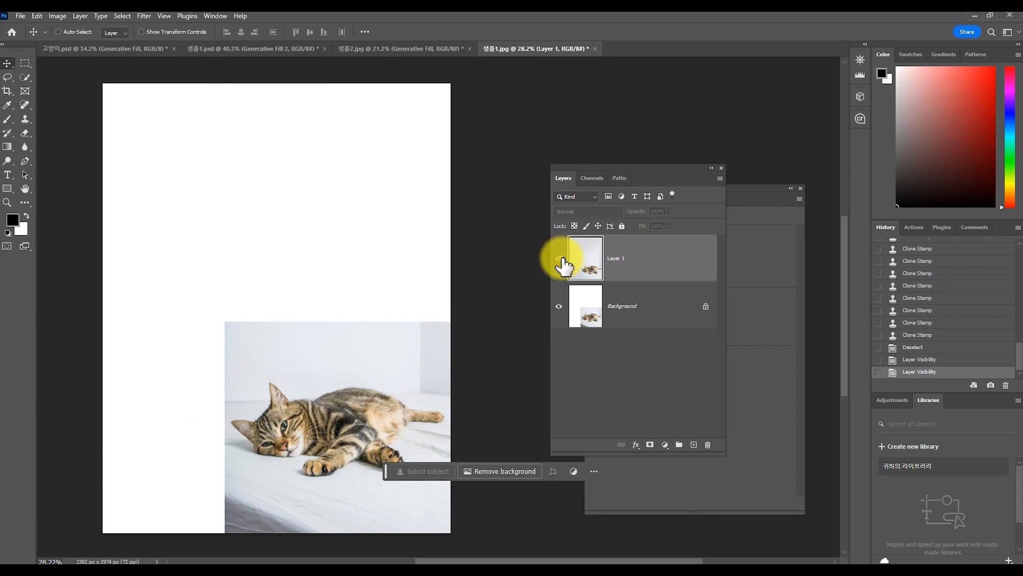
{"action": "left_click", "coordinate": [561, 260]}
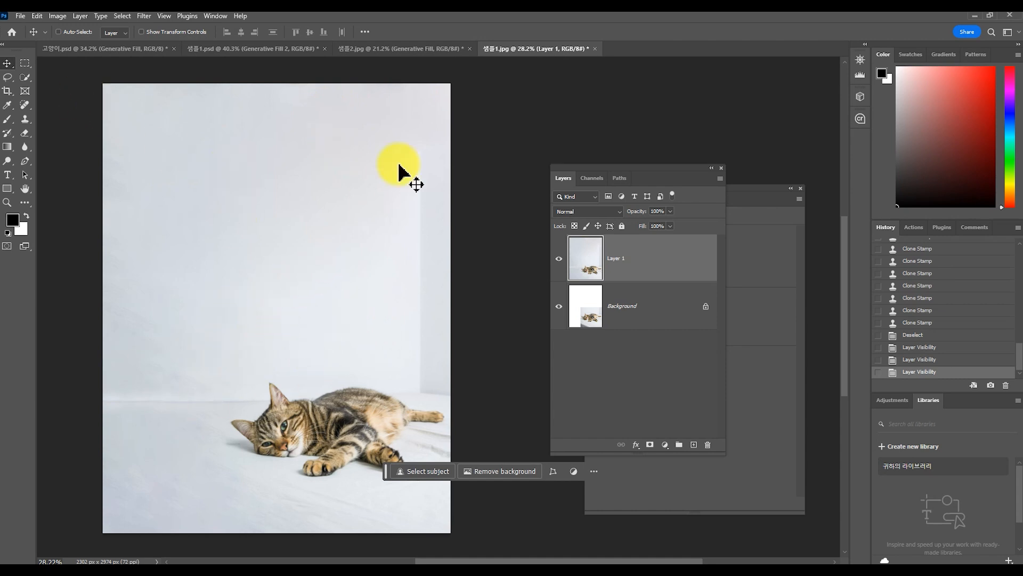
In 샘플2.jpg, toggle the Generative Fill layer's visibility to compare the expanded portrait with the original.
{"action": "left_click", "coordinate": [386, 52]}
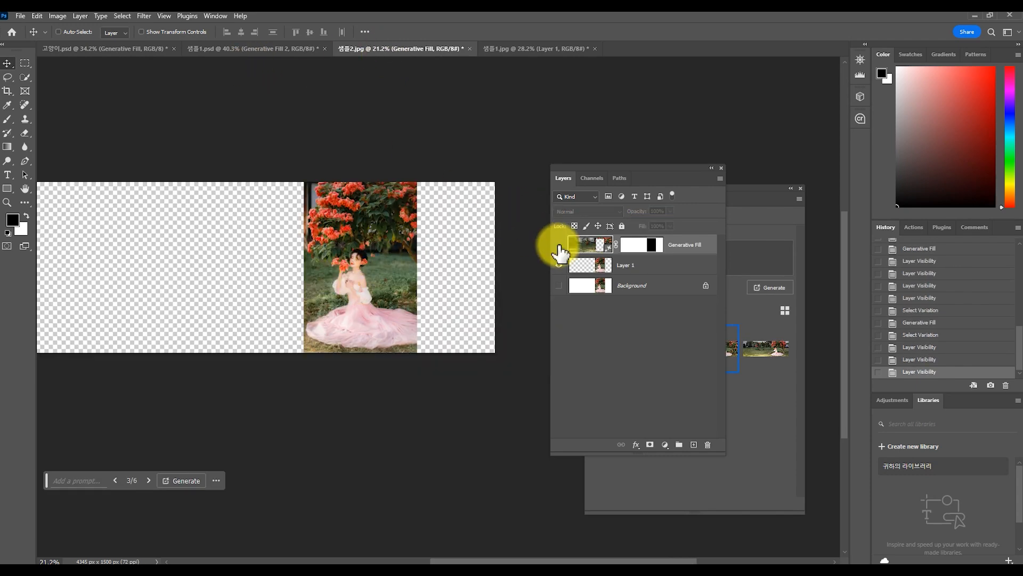
{"action": "left_click", "coordinate": [559, 245]}
{"action": "left_click_drag", "start_coordinate": [373, 238], "coordinate": [393, 256]}
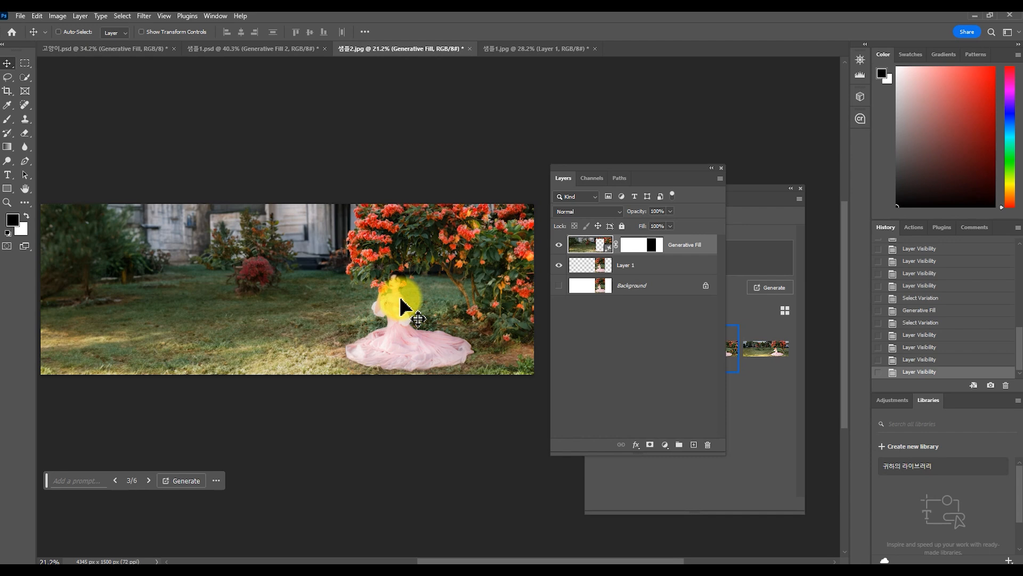
Return to 샘플1.jpg, duplicate the Background layer, and hide Layer 1.
{"action": "key", "text": "ctrl+Tab"}
{"action": "left_click", "coordinate": [645, 301]}
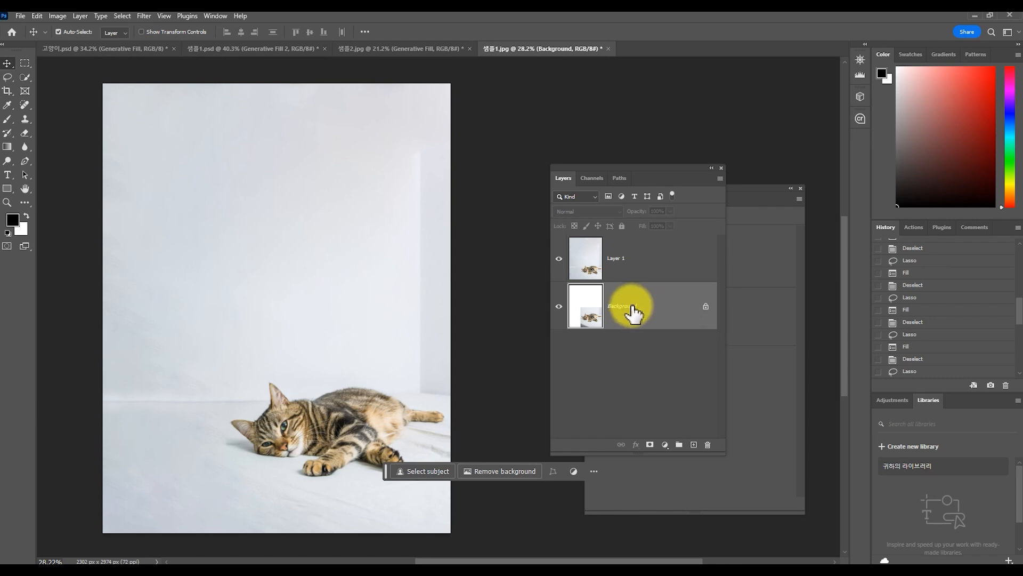
{"action": "key", "text": "ctrl+j"}
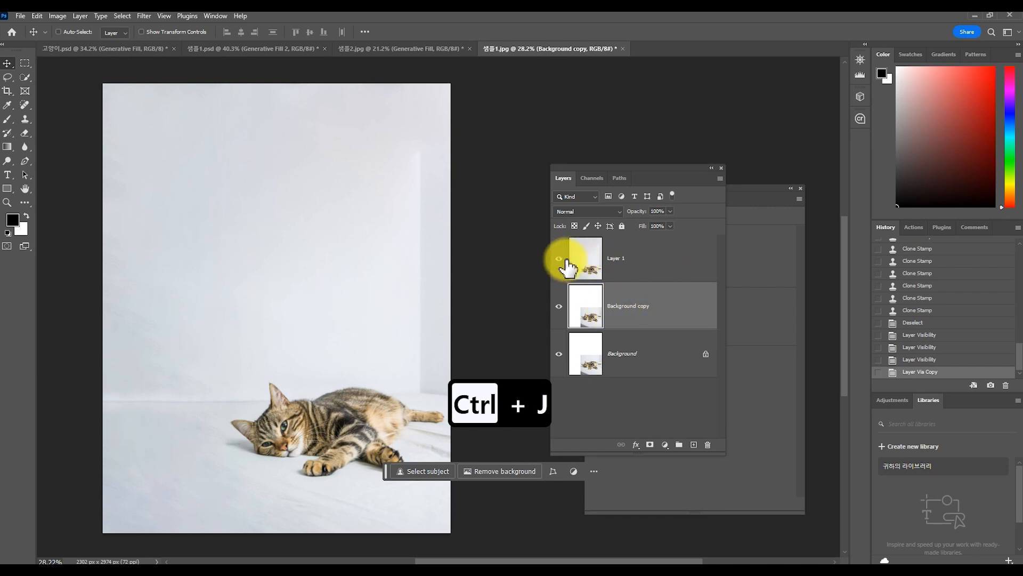
{"action": "left_click", "coordinate": [559, 259]}
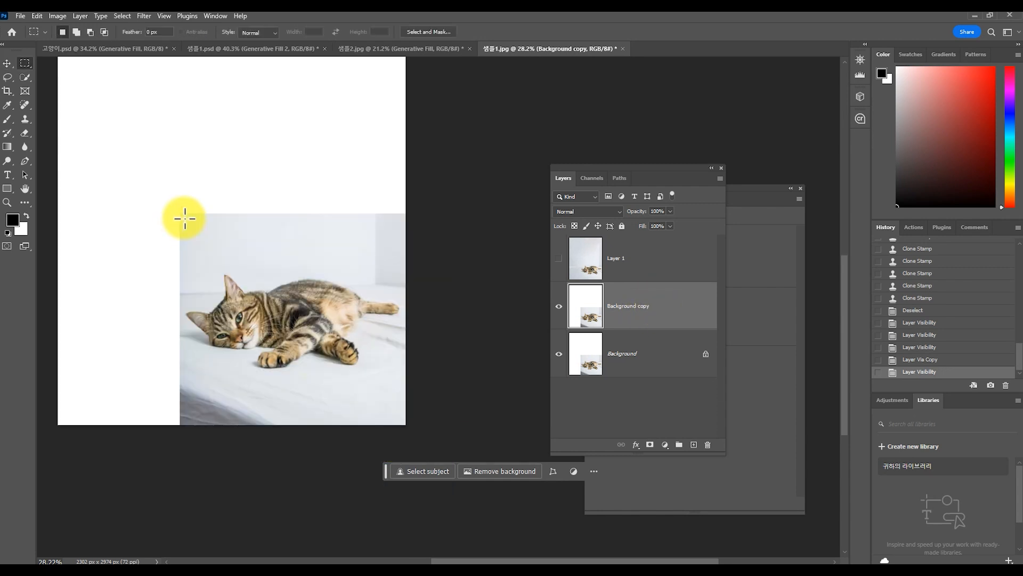
Select the cat photo on the duplicated layer with a marquee slightly inside its edges and invert the selection.
{"action": "left_click_drag", "start_coordinate": [184, 218], "coordinate": [444, 444]}
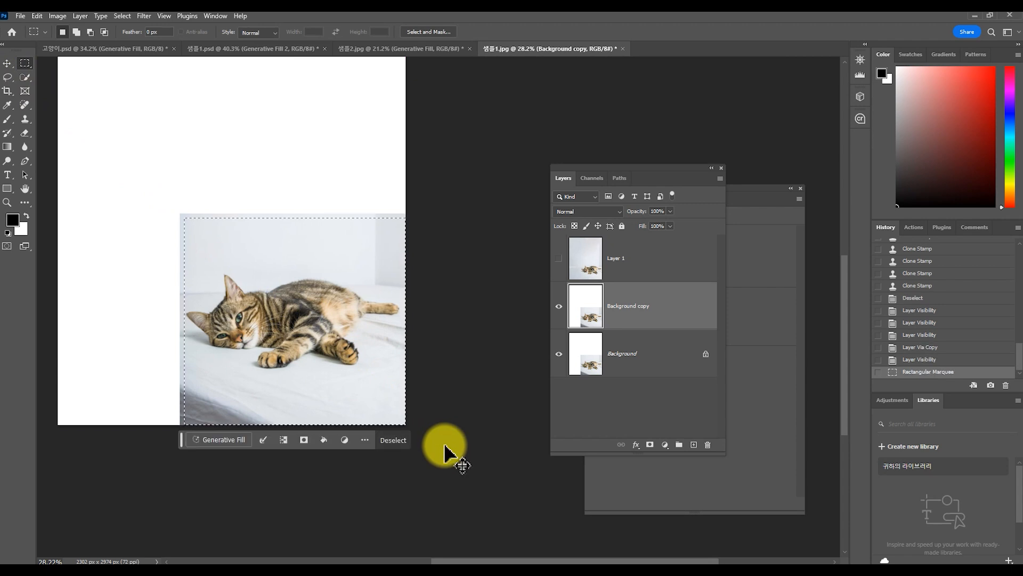
{"action": "key", "text": "ctrl+shift+i"}
{"action": "left_click_drag", "start_coordinate": [224, 220], "coordinate": [288, 343]}
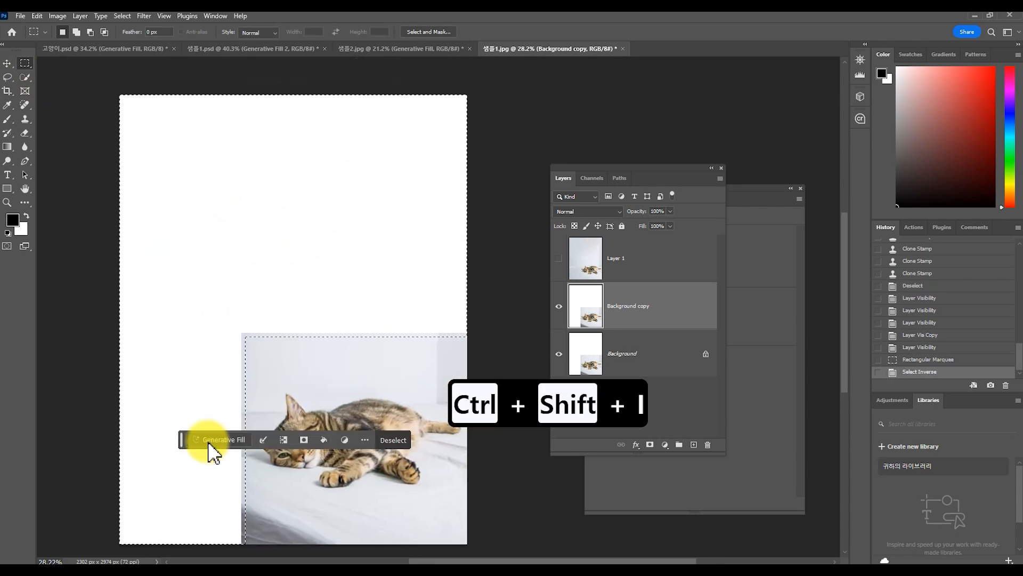
Run Generative Fill without a prompt on the selected area around the cat photo and choose the third variation.
{"action": "left_click", "coordinate": [246, 445]}
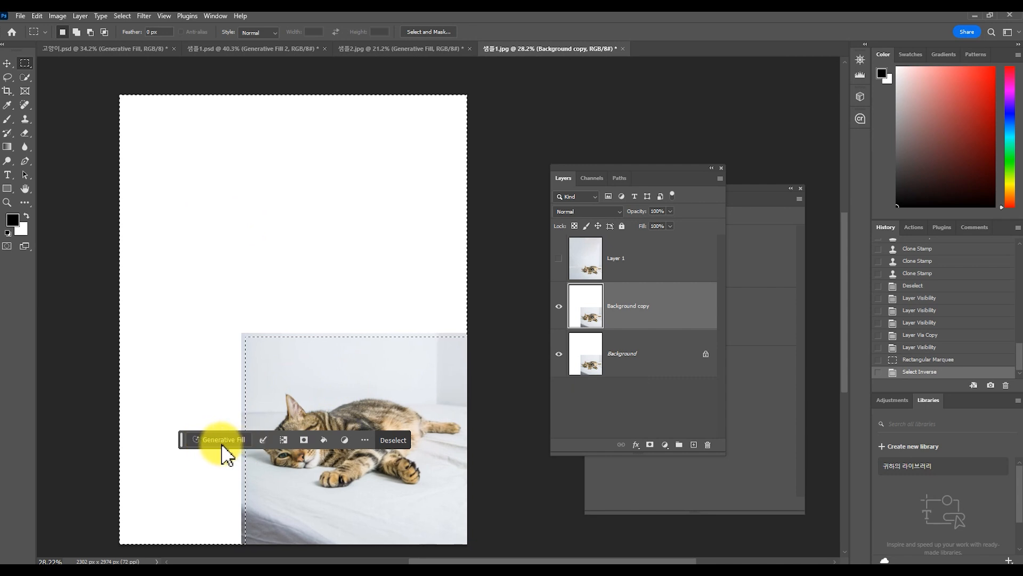
{"action": "left_click", "coordinate": [415, 80]}
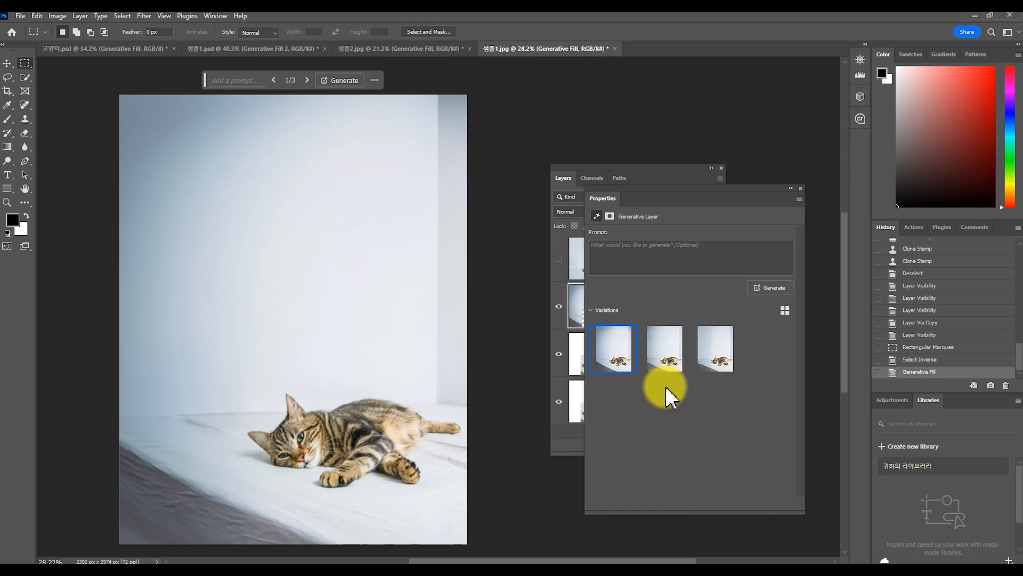
{"action": "left_click", "coordinate": [665, 353]}
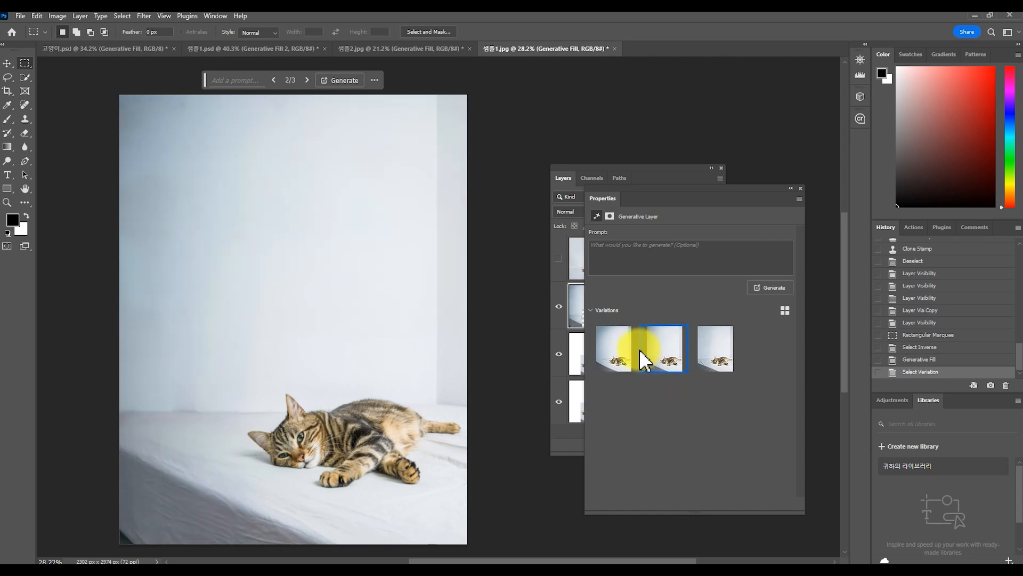
{"action": "left_click", "coordinate": [709, 353]}
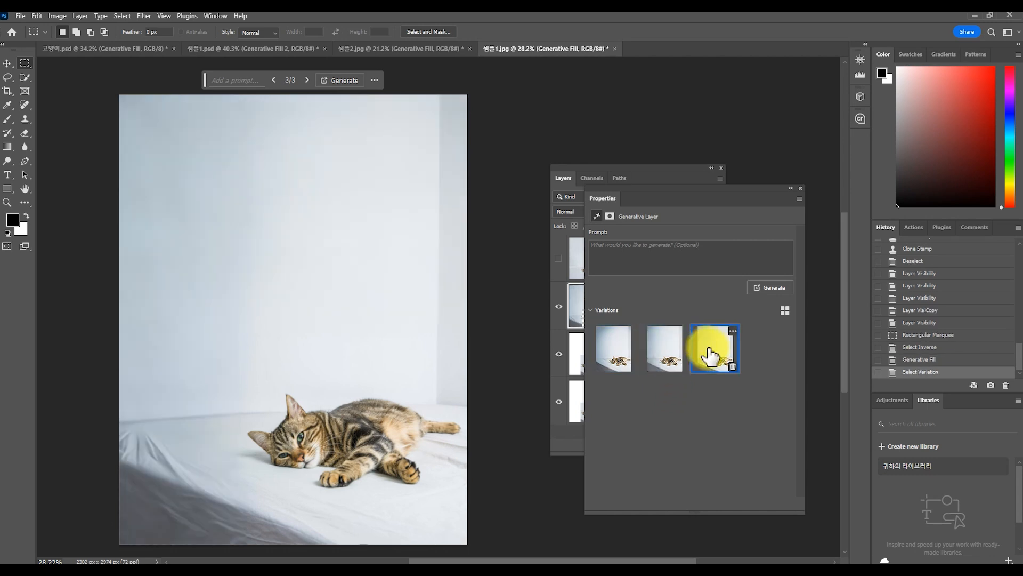
Toggle Layer 1's visibility to compare the Content-Aware Fill version of the cat photo with the Generative Fill result.
{"action": "left_click", "coordinate": [651, 178]}
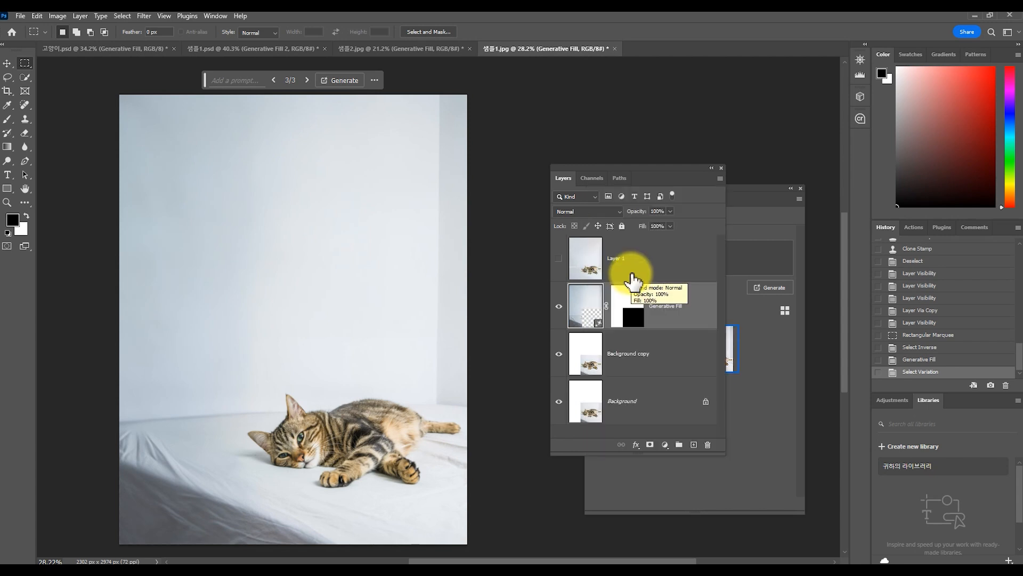
{"action": "left_click", "coordinate": [558, 259]}
{"action": "left_click", "coordinate": [561, 260]}
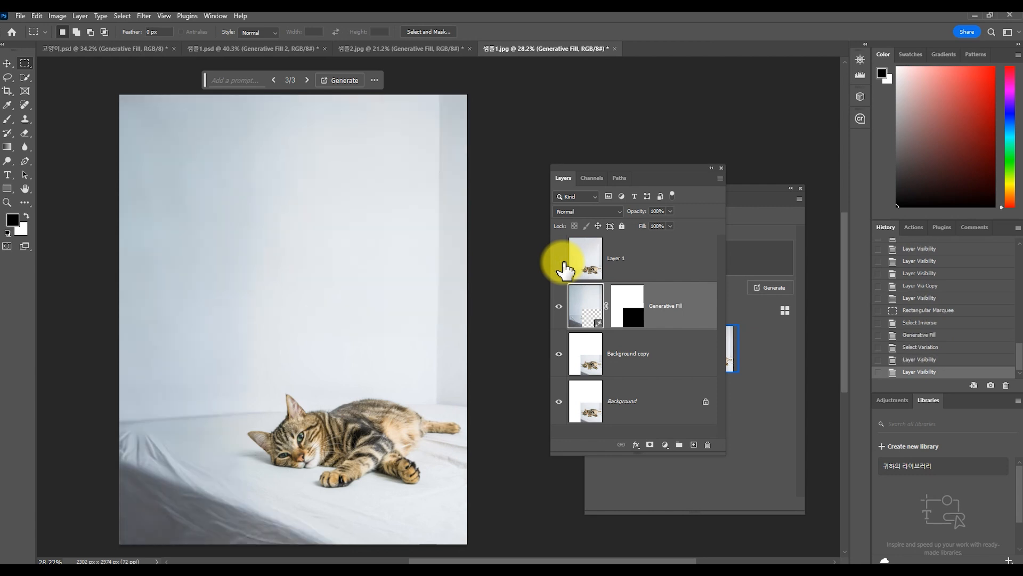
{"action": "left_click", "coordinate": [559, 259]}
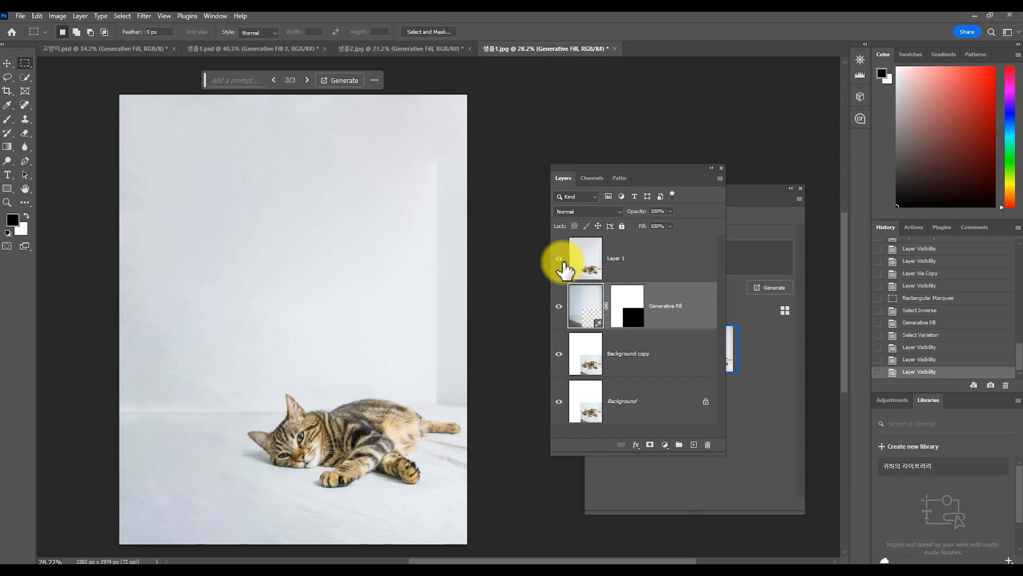
{"action": "left_click", "coordinate": [559, 259]}
{"action": "left_click", "coordinate": [559, 259]}
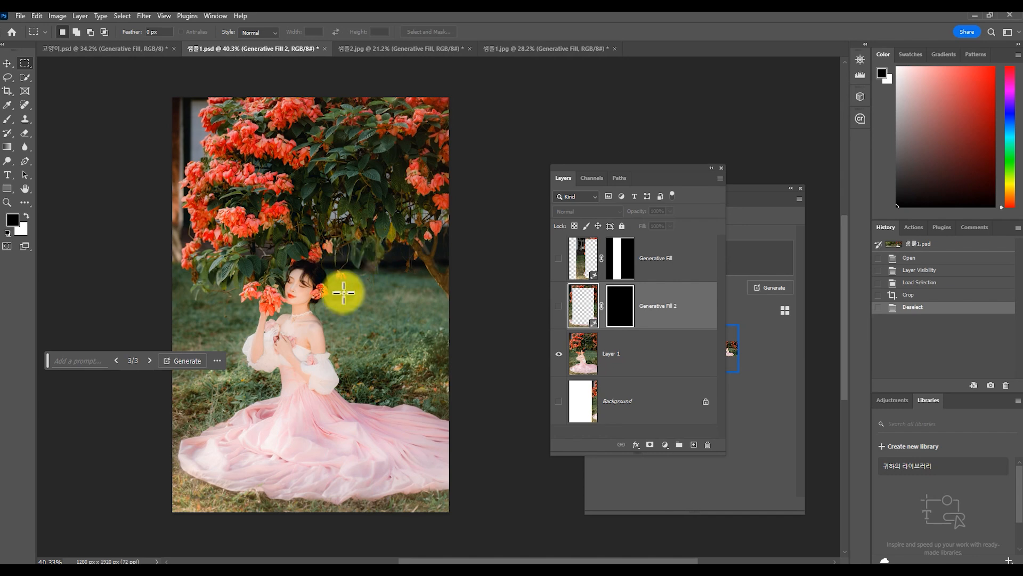
Open the Generative Fill prompt for the portrait in 샘플1.psd.
{"action": "left_click", "coordinate": [79, 363]}
{"action": "left_click", "coordinate": [210, 526]}
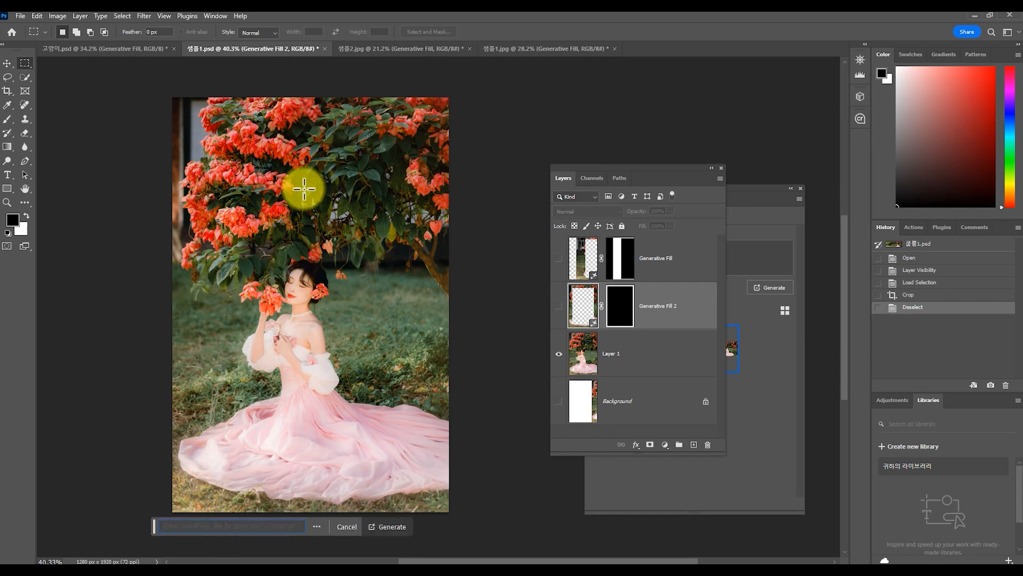